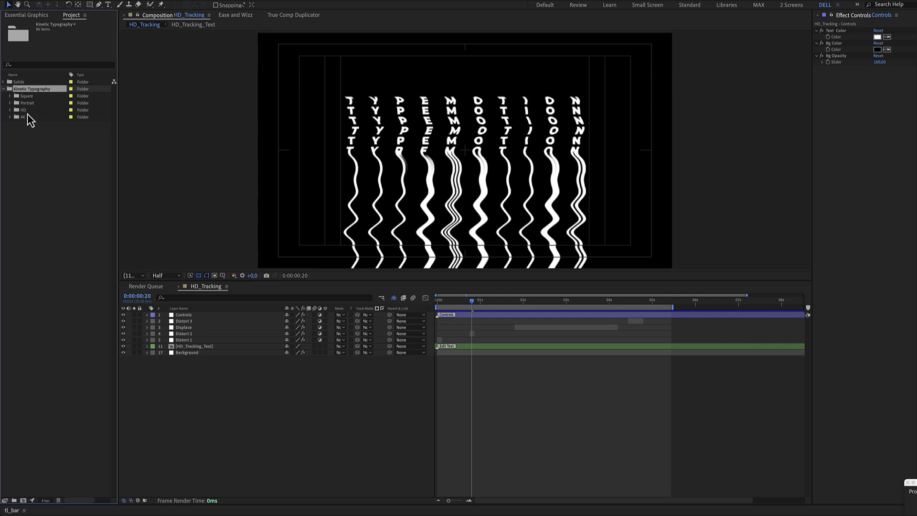
Expand the HD folder to list HD_Tracking, HD_Tile, HD_Stack and the PreComps folder.
{"action": "left_click", "coordinate": [10, 110]}
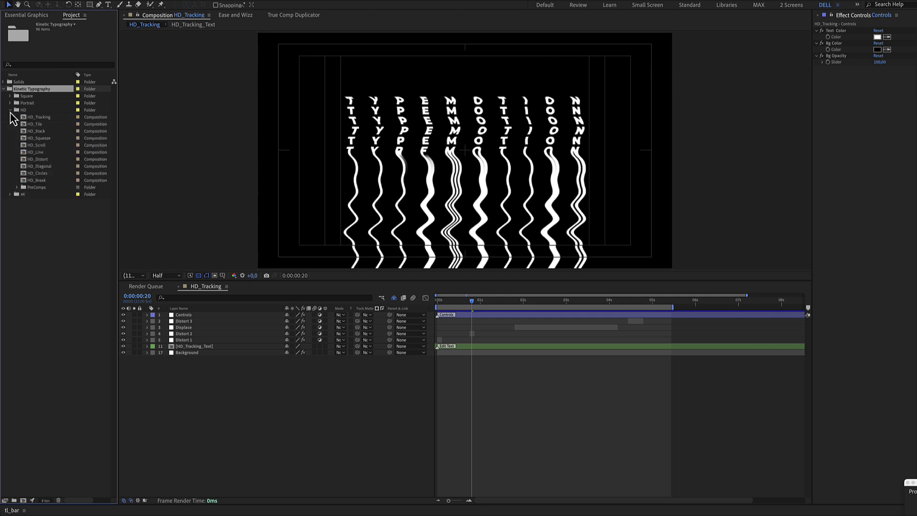
Preview HD_Tracking and scrub the Controls layer's Bg Opacity from 100 to 140.
{"action": "left_click", "coordinate": [44, 119]}
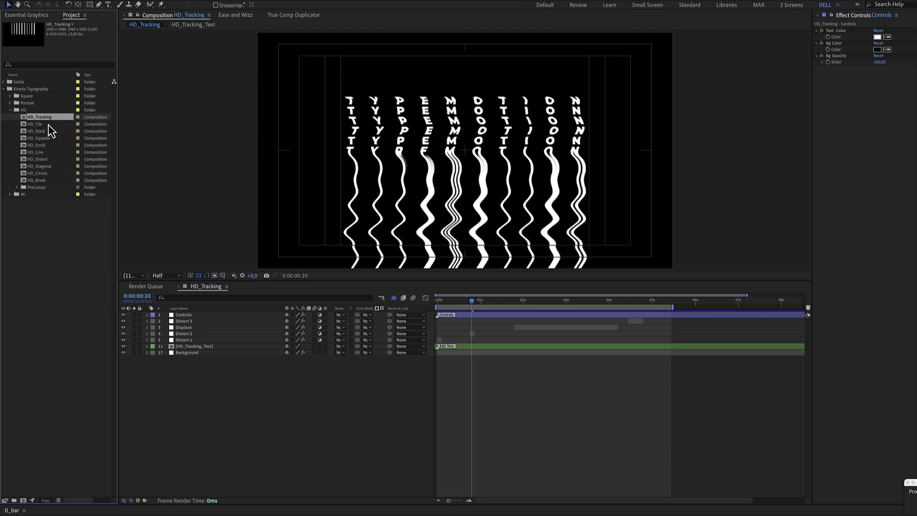
{"action": "left_click_drag", "start_coordinate": [469, 303], "coordinate": [490, 314]}
{"action": "left_click", "coordinate": [489, 314]}
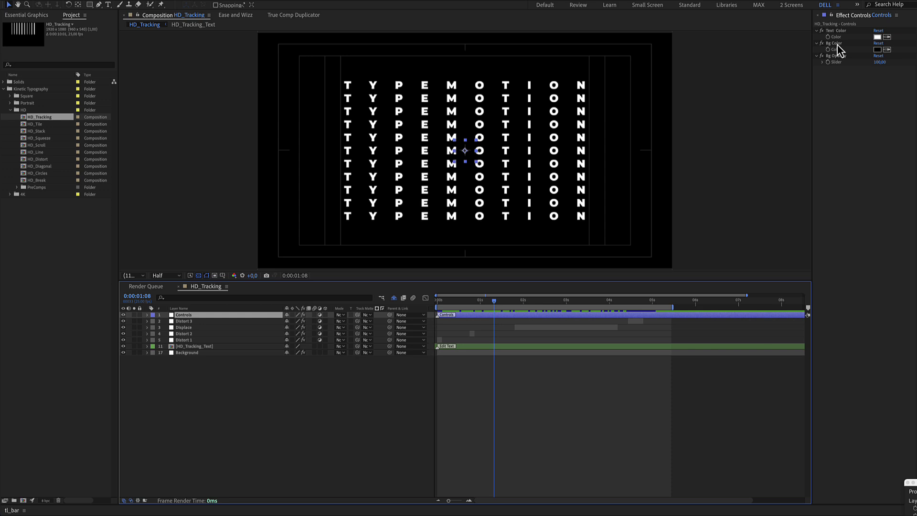
{"action": "mouse_move", "coordinate": [879, 62]}
{"action": "left_mouse_down"}
{"action": "mouse_move", "coordinate": [851, 63]}
{"action": "mouse_move", "coordinate": [893, 64]}
{"action": "left_mouse_up"}
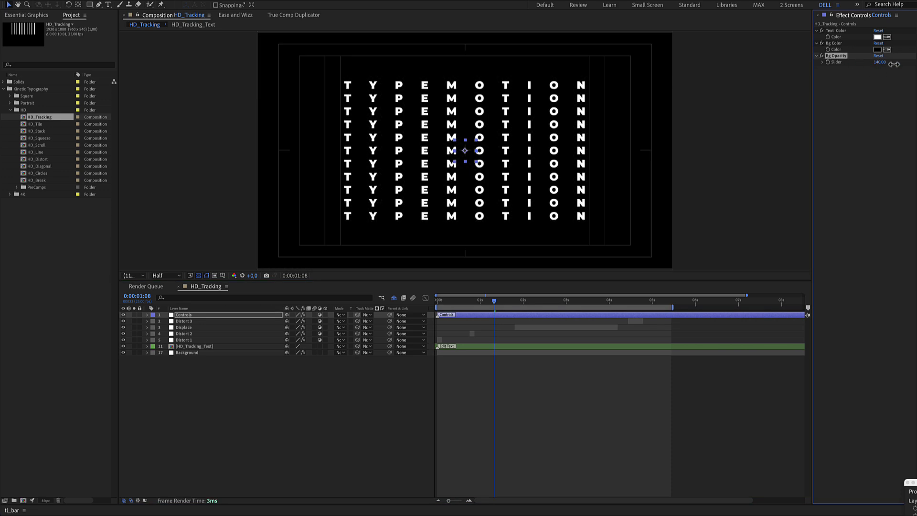
Select all the TYPEMOTION text in HD_Tracking_Text, then preview HD_Tracking's wavy distortion.
{"action": "left_click", "coordinate": [464, 347]}
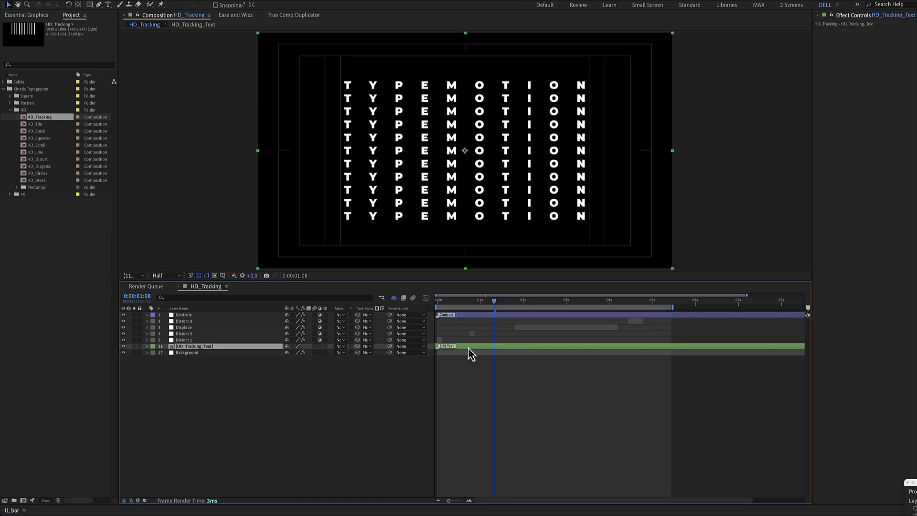
{"action": "double_click", "coordinate": [468, 348]}
{"action": "left_click", "coordinate": [420, 315]}
{"action": "left_click", "coordinate": [108, 5]}
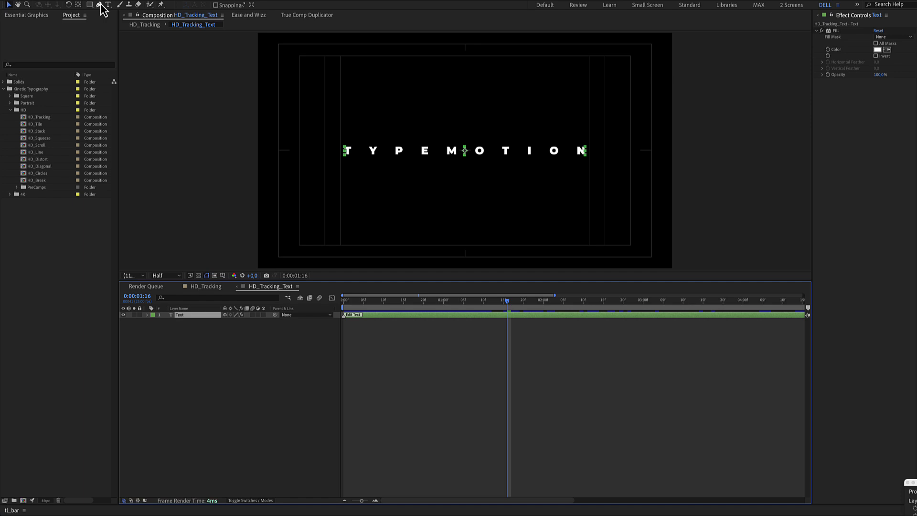
{"action": "left_click", "coordinate": [344, 150]}
{"action": "key", "text": "ctrl+a"}
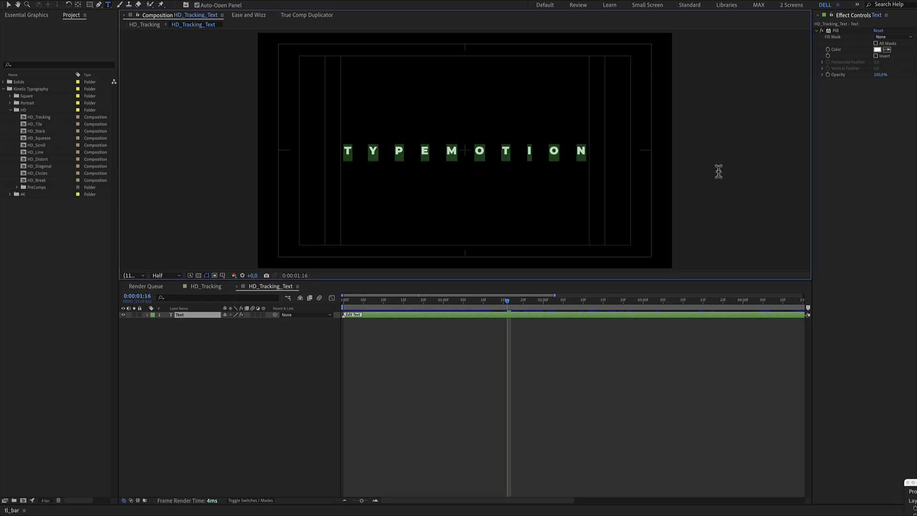
{"action": "left_click", "coordinate": [214, 289]}
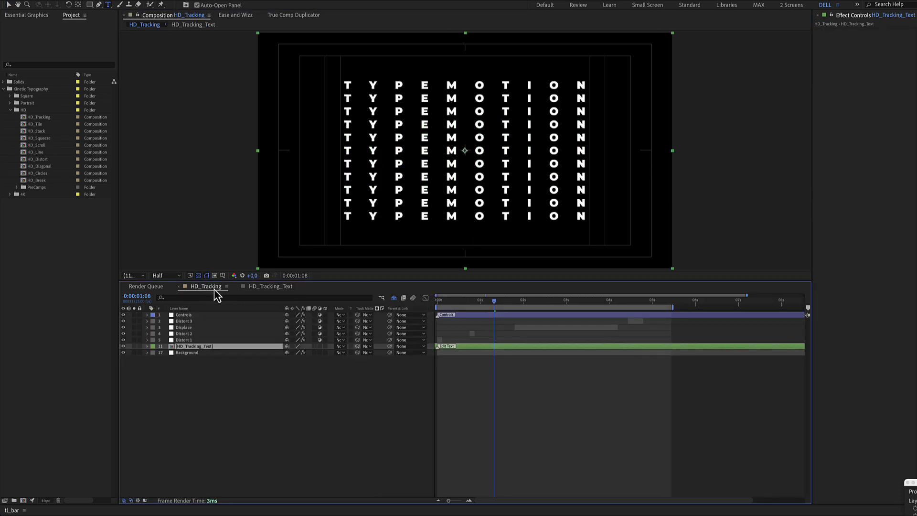
{"action": "mouse_move", "coordinate": [494, 302]}
{"action": "left_mouse_down"}
{"action": "mouse_move", "coordinate": [717, 313]}
{"action": "mouse_move", "coordinate": [537, 308]}
{"action": "left_mouse_up"}
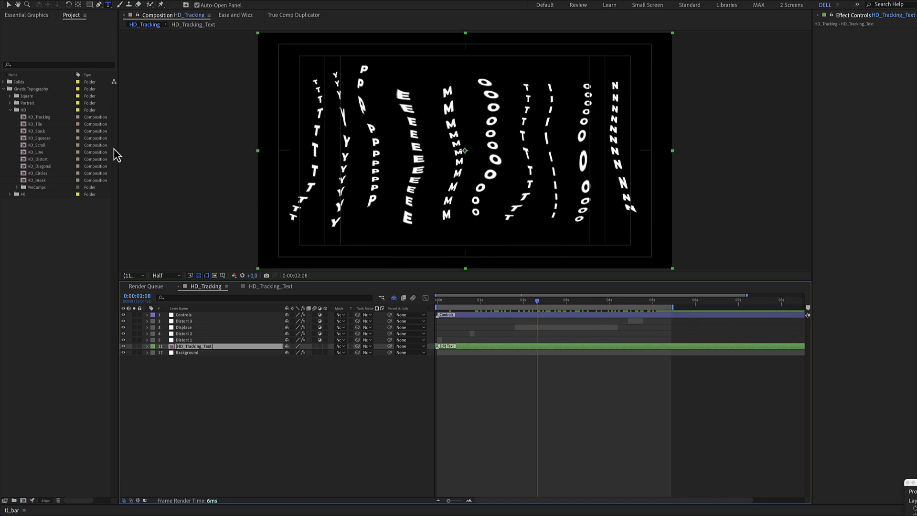
Open HD_Tile, collapse Background 2, and scrub to the PURCHASE frame with Controls colours shown.
{"action": "double_click", "coordinate": [35, 124]}
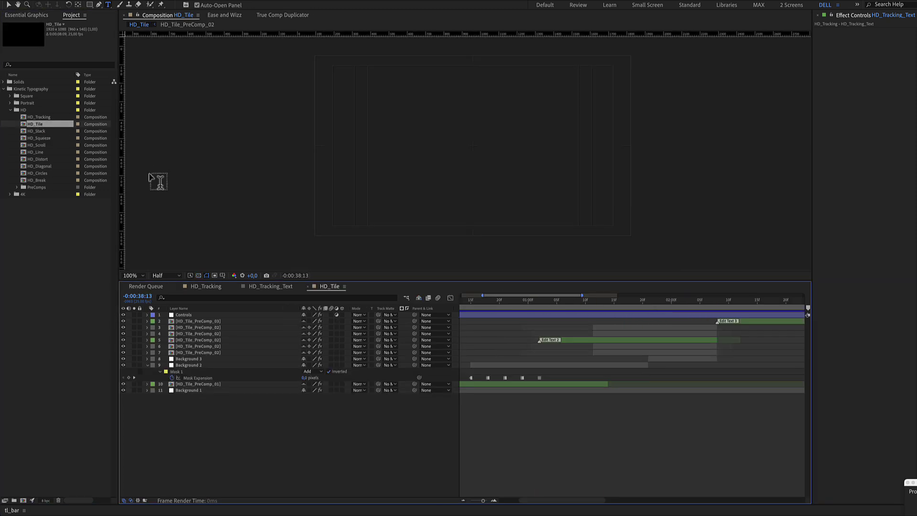
{"action": "left_click", "coordinate": [147, 365]}
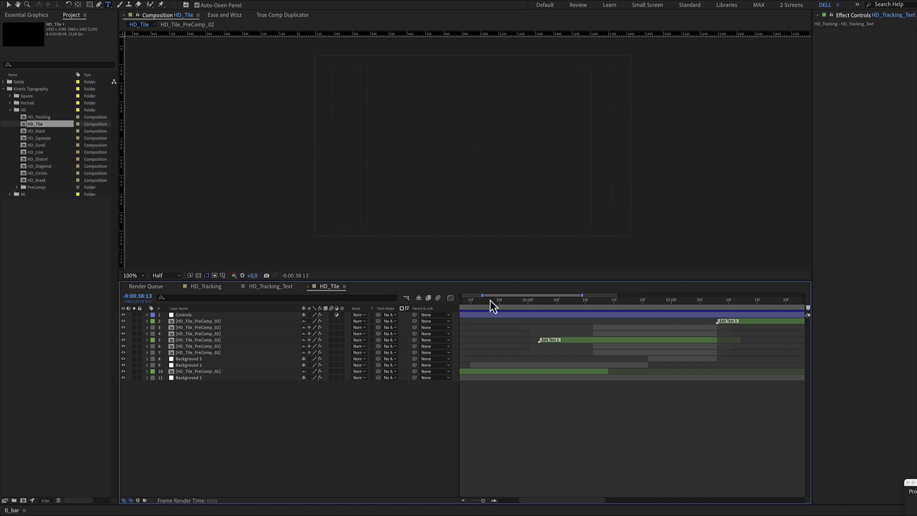
{"action": "left_click_drag", "start_coordinate": [490, 300], "coordinate": [596, 316]}
{"action": "left_click", "coordinate": [596, 317]}
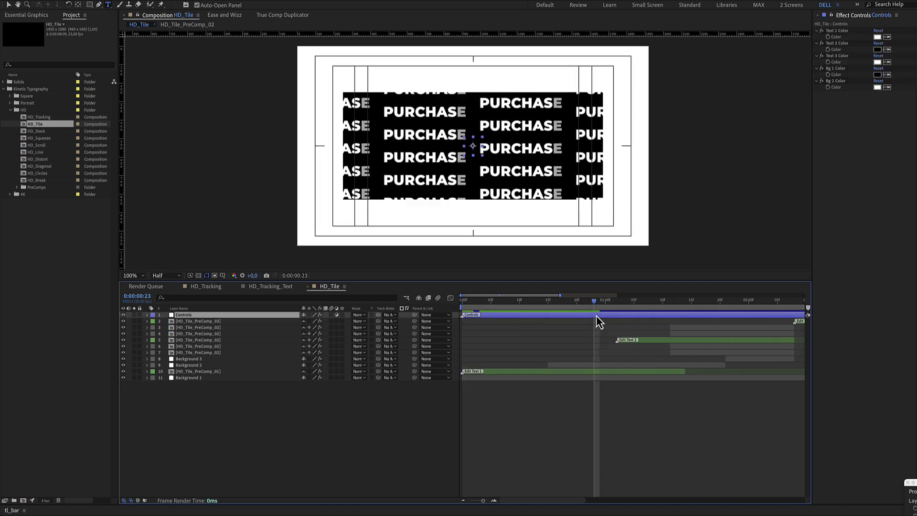
Inspect the effects of HD_Tile_PreComp_02 and HD_Tile_PreComp_01, including Motion Tile.
{"action": "left_click", "coordinate": [562, 371]}
{"action": "left_click", "coordinate": [649, 341]}
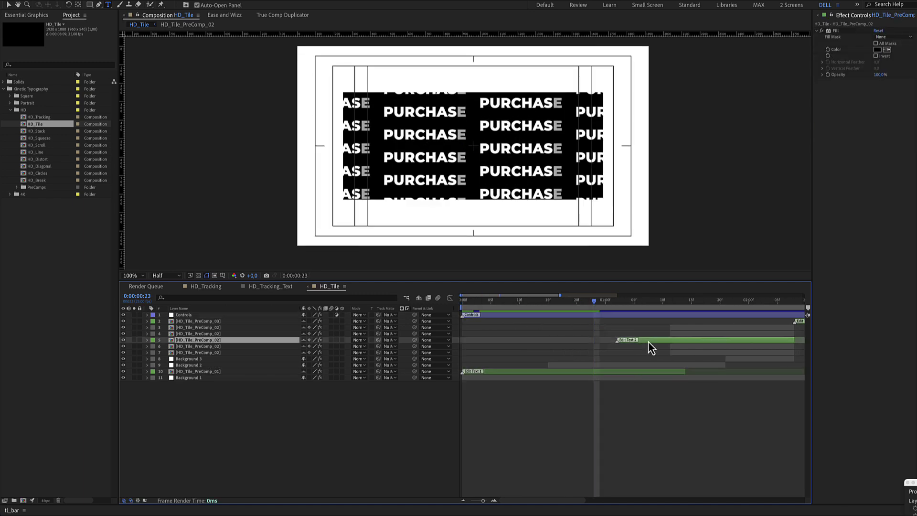
{"action": "scroll", "coordinate": [649, 341], "scroll_direction": "down", "scroll_amount": 5}
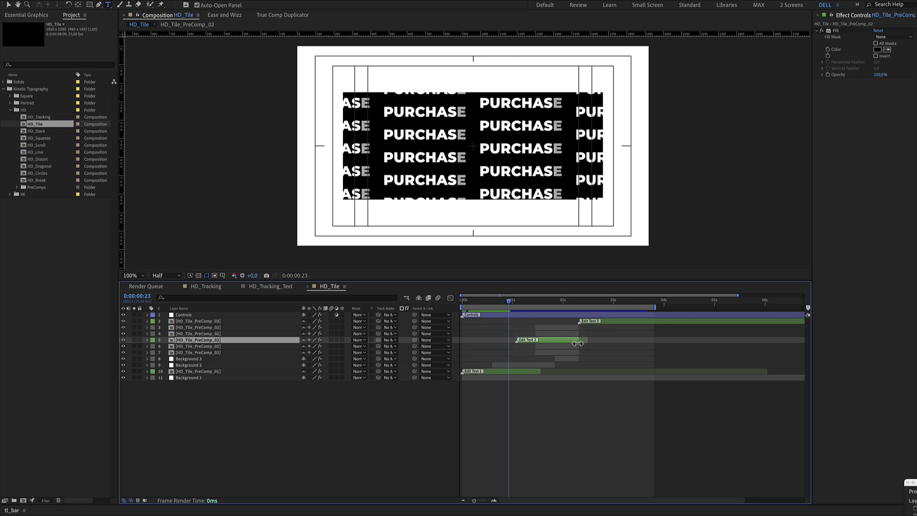
{"action": "left_click", "coordinate": [526, 372]}
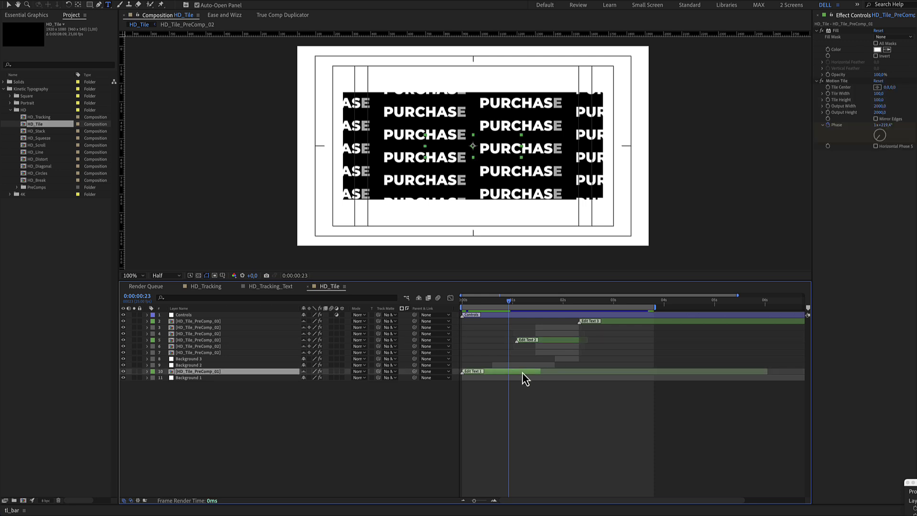
{"action": "double_click", "coordinate": [523, 372]}
{"action": "left_click", "coordinate": [449, 322]}
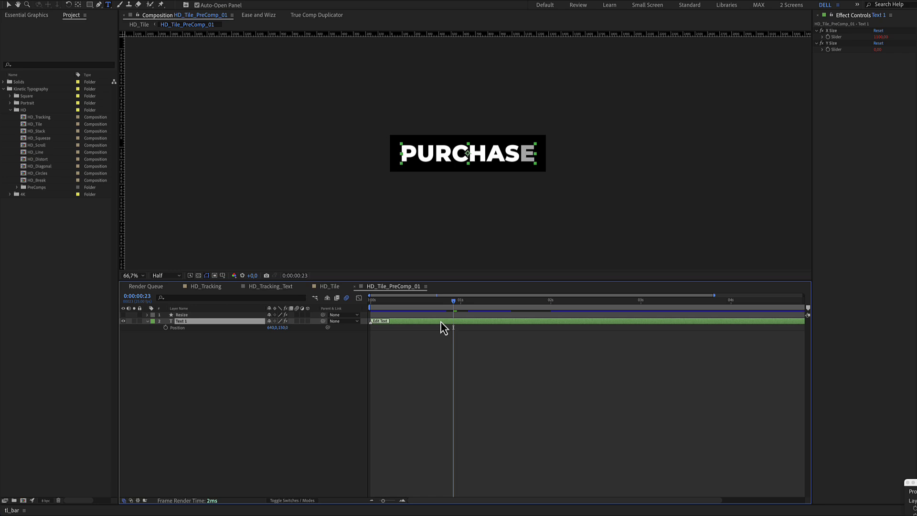
{"action": "left_click", "coordinate": [354, 286]}
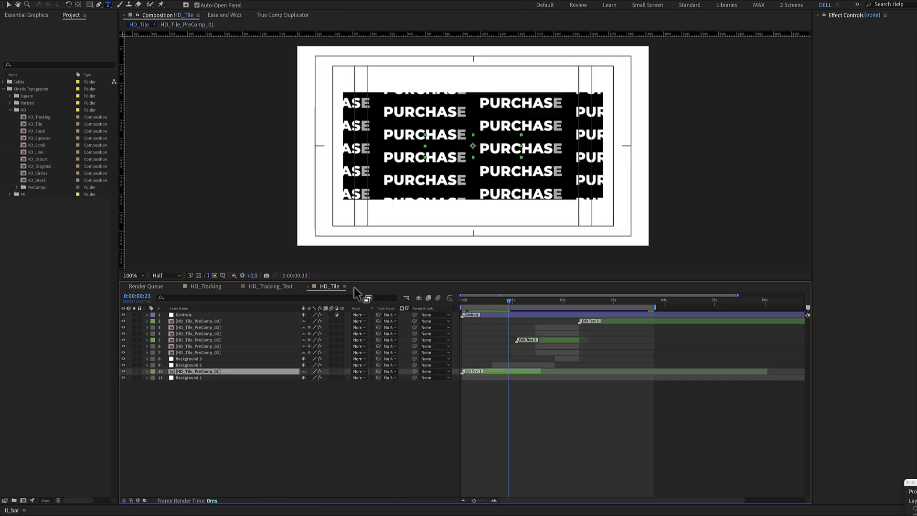
{"action": "left_click_drag", "start_coordinate": [521, 303], "coordinate": [498, 319]}
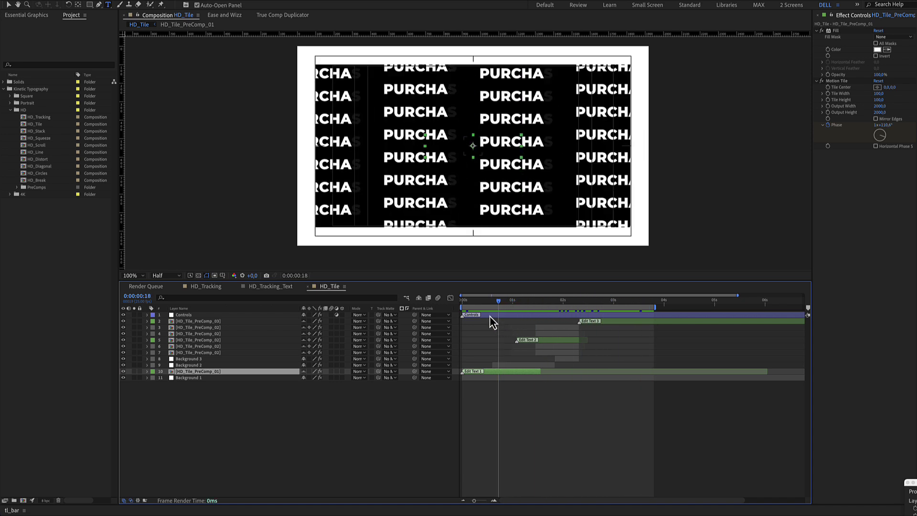
{"action": "left_click", "coordinate": [489, 316]}
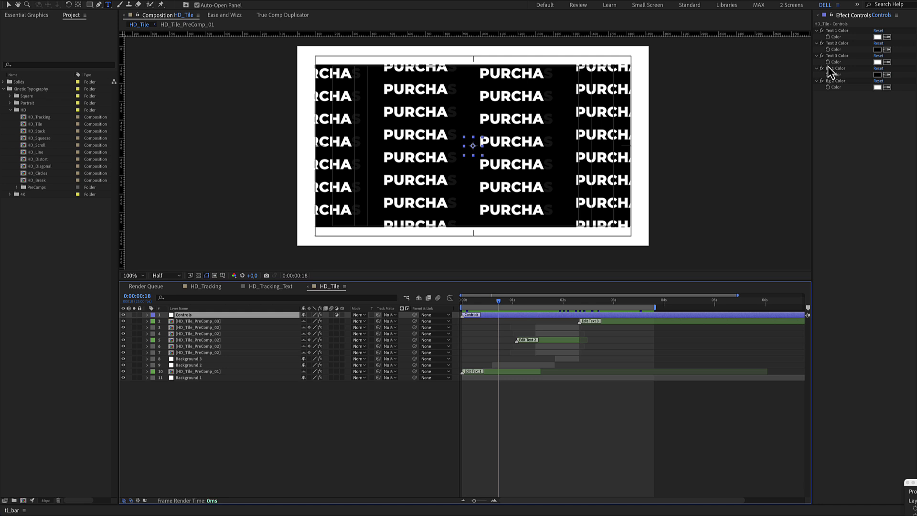
{"action": "key", "text": "k"}
Open HD_Stack, preview the BOLD MOVES stack, and peek into the HD_Stack_Text precomp.
{"action": "double_click", "coordinate": [35, 131]}
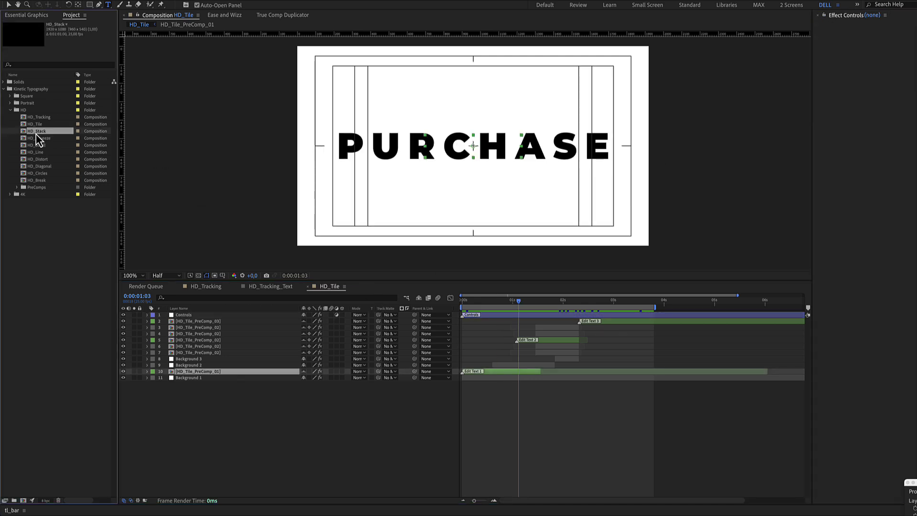
{"action": "left_click", "coordinate": [393, 302]}
{"action": "left_click_drag", "start_coordinate": [394, 302], "coordinate": [394, 334]}
{"action": "left_click", "coordinate": [426, 341]}
{"action": "double_click", "coordinate": [427, 340]}
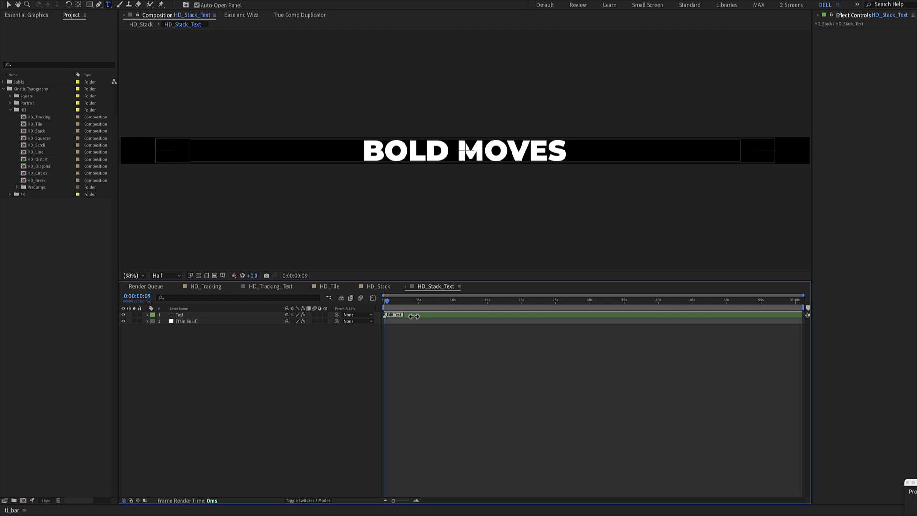
{"action": "left_click", "coordinate": [405, 288]}
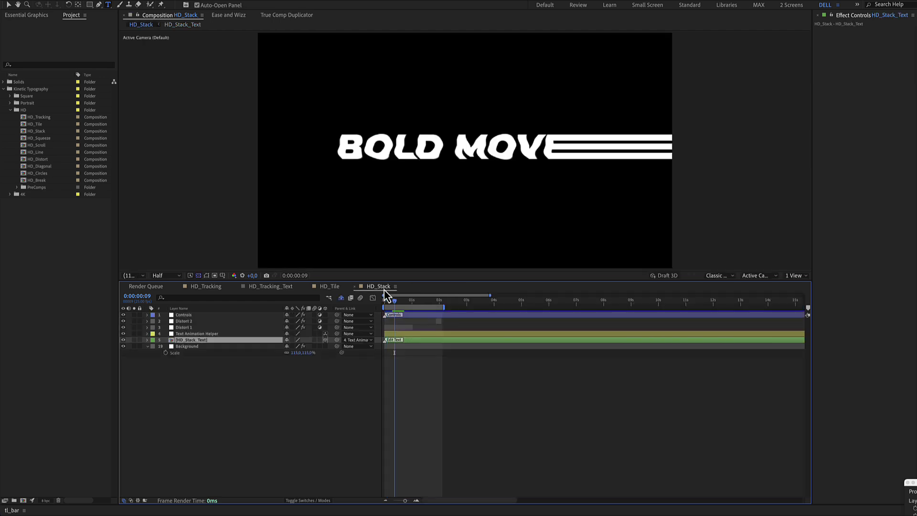
{"action": "left_click_drag", "start_coordinate": [398, 302], "coordinate": [414, 305]}
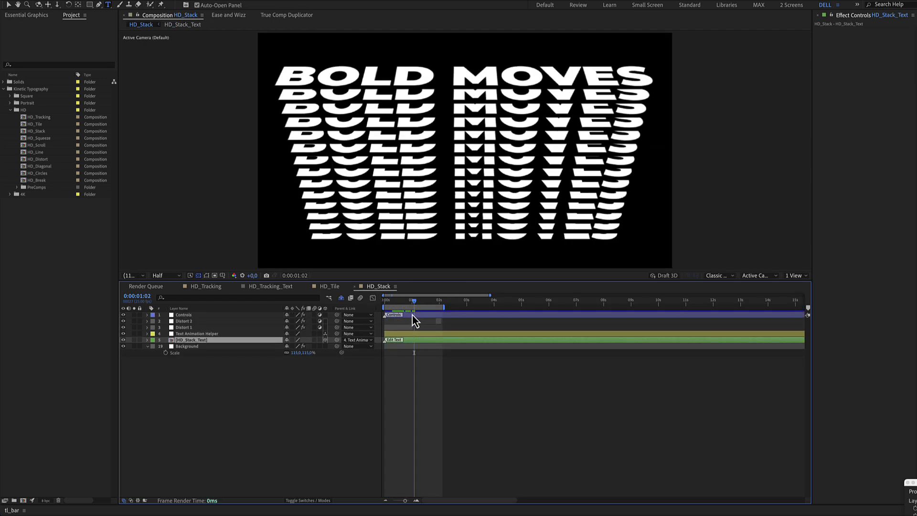
On the Controls layer, toggle Distort 1 and Distort 2 off and back on.
{"action": "left_click", "coordinate": [411, 314]}
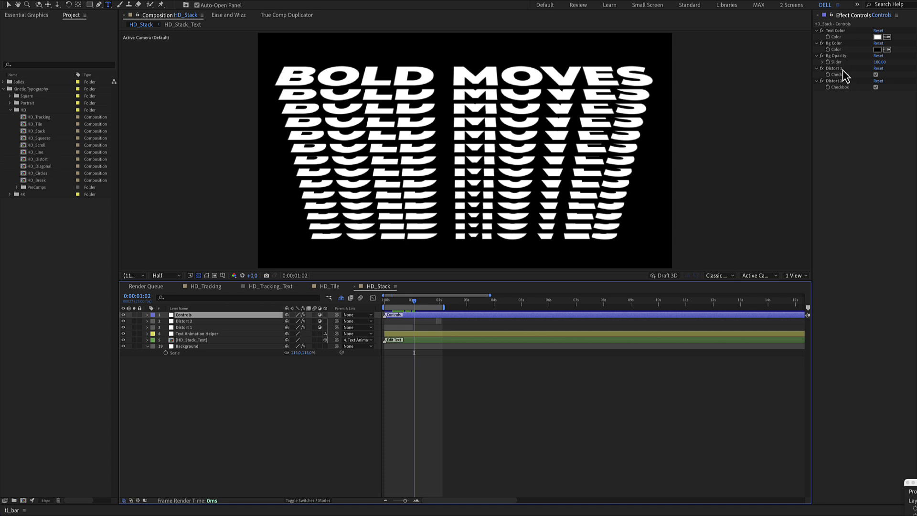
{"action": "left_click", "coordinate": [401, 304]}
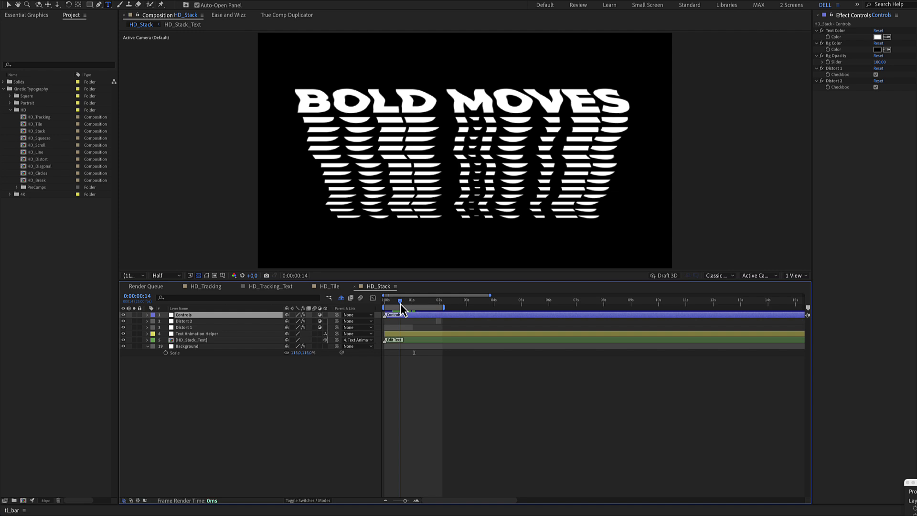
{"action": "left_click_drag", "start_coordinate": [400, 303], "coordinate": [401, 304]}
{"action": "left_click", "coordinate": [876, 75]}
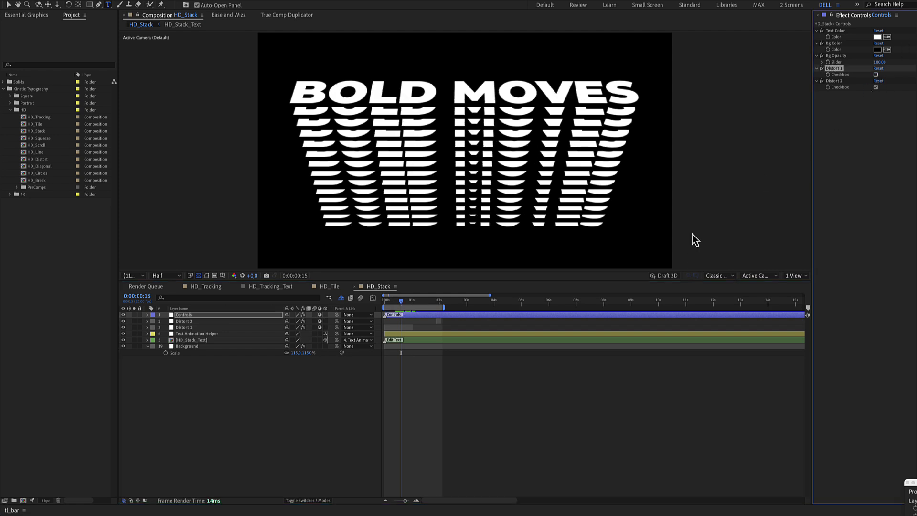
{"action": "left_click", "coordinate": [876, 74]}
{"action": "left_click", "coordinate": [876, 87]}
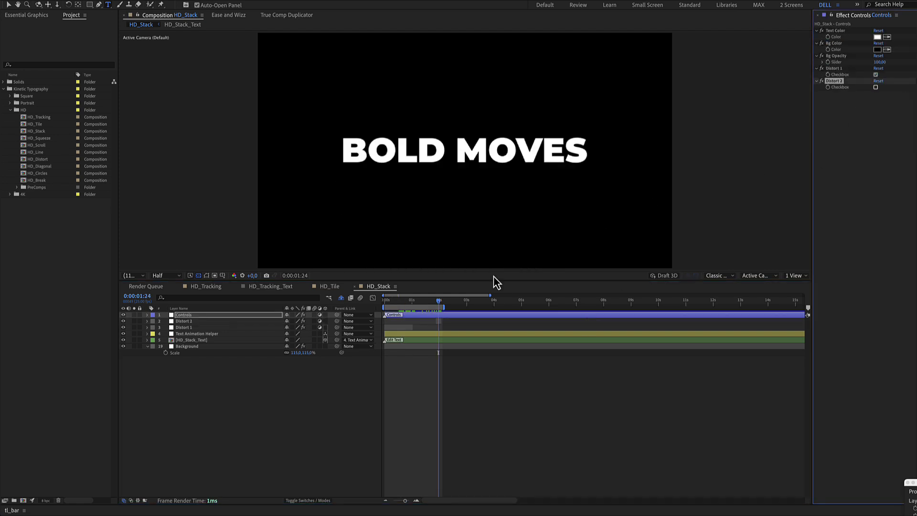
{"action": "key", "text": "ctrl+z"}
{"action": "left_click", "coordinate": [440, 302]}
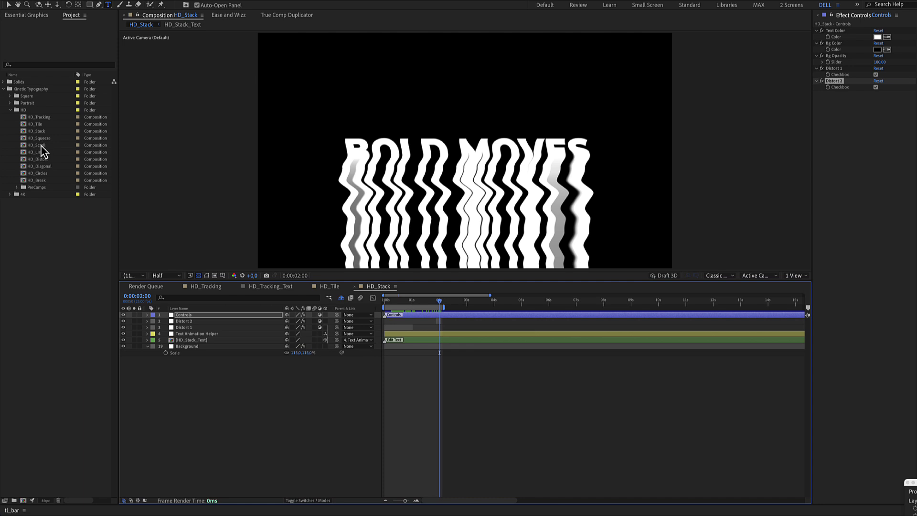
Open HD_Squeeze and scrub the Controls' Tracking 1, Global Scale and Text 2 XScale values.
{"action": "double_click", "coordinate": [41, 140]}
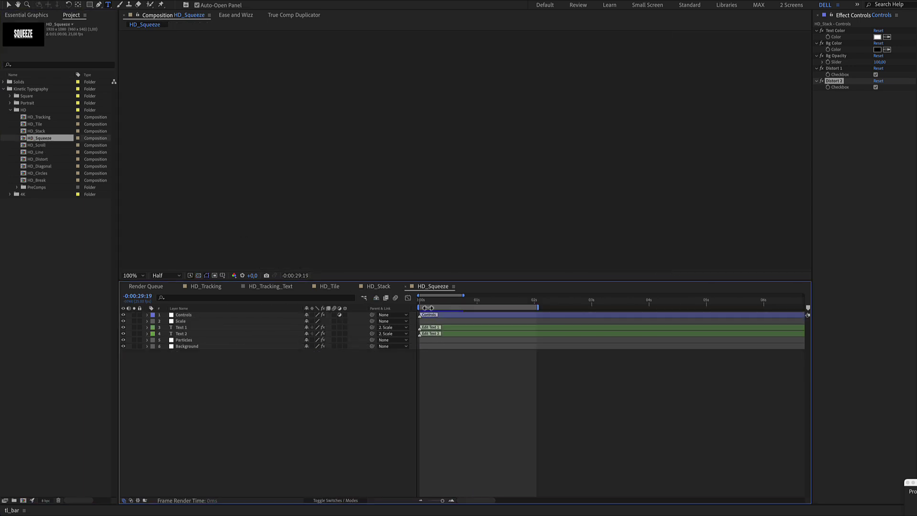
{"action": "left_click", "coordinate": [465, 334]}
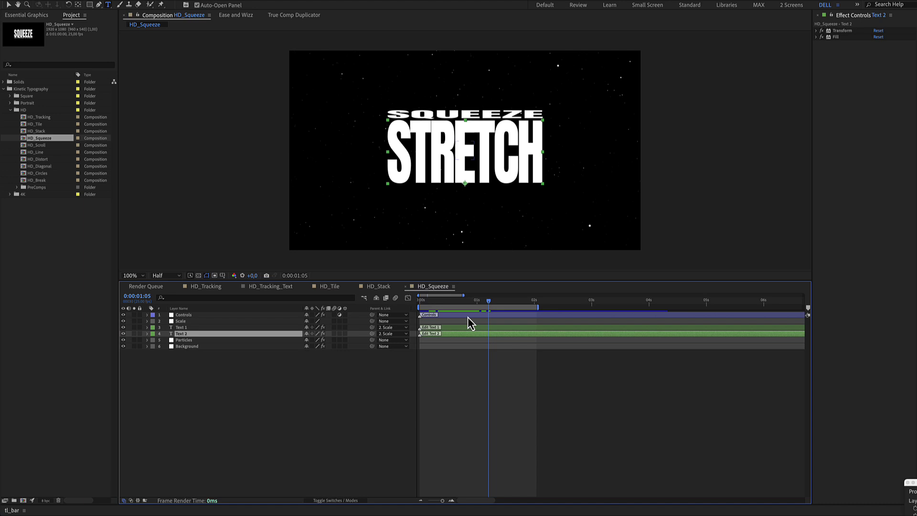
{"action": "left_click", "coordinate": [468, 317]}
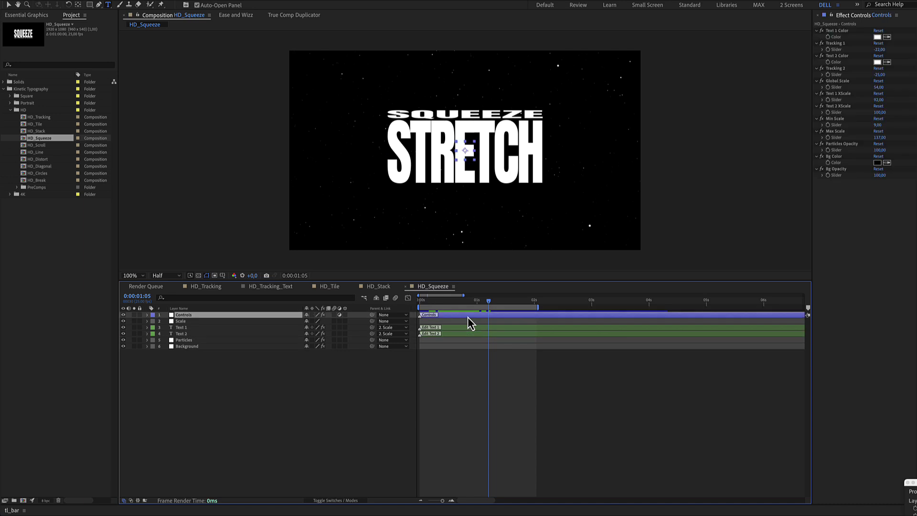
{"action": "left_click", "coordinate": [840, 32]}
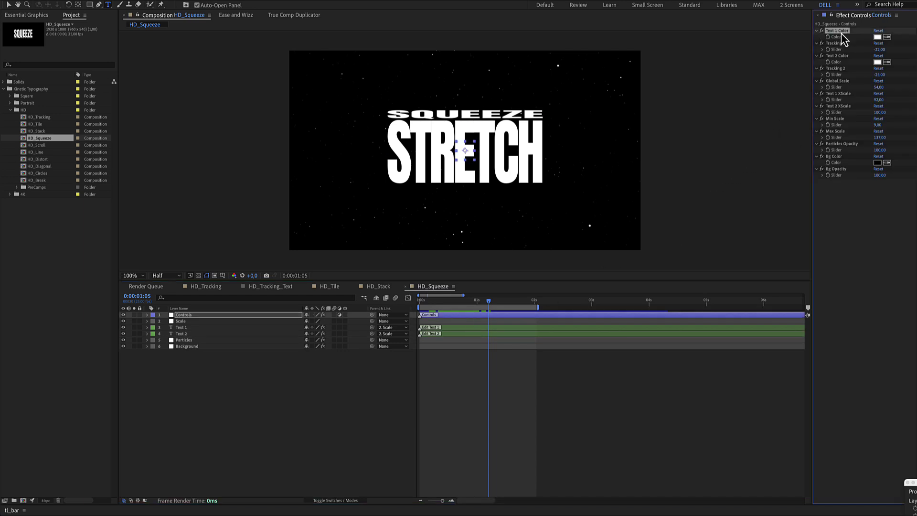
{"action": "left_click_drag", "start_coordinate": [879, 49], "coordinate": [880, 75]}
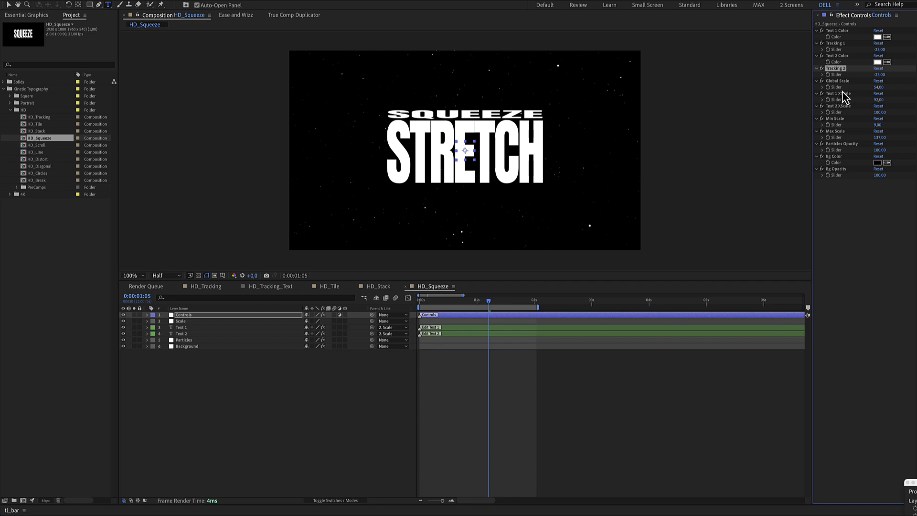
{"action": "left_click_drag", "start_coordinate": [876, 87], "coordinate": [880, 101]}
{"action": "mouse_move", "coordinate": [879, 113]}
{"action": "left_mouse_down"}
{"action": "mouse_move", "coordinate": [887, 112]}
{"action": "mouse_move", "coordinate": [879, 112]}
{"action": "left_mouse_up"}
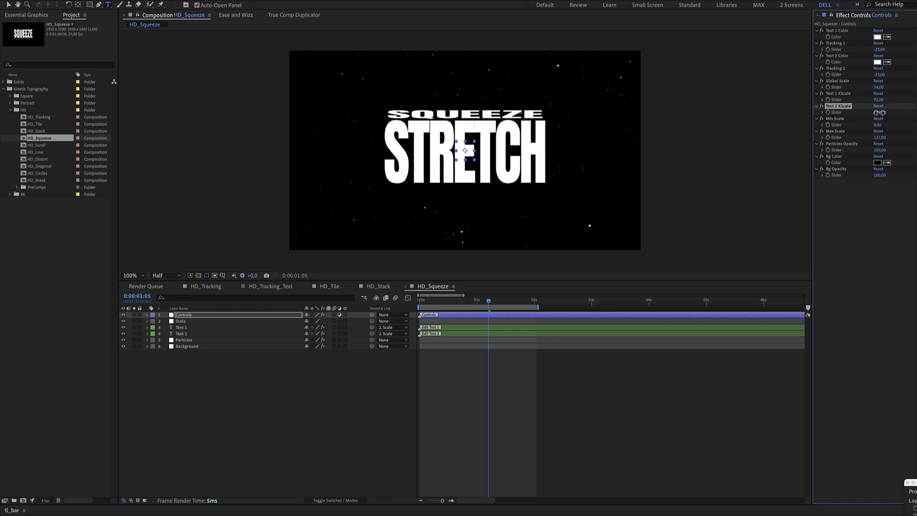
Reset Text 2 XScale to 100 and preview the squeeze animation to 0:00:01:05.
{"action": "left_click", "coordinate": [835, 68]}
{"action": "left_click", "coordinate": [456, 301]}
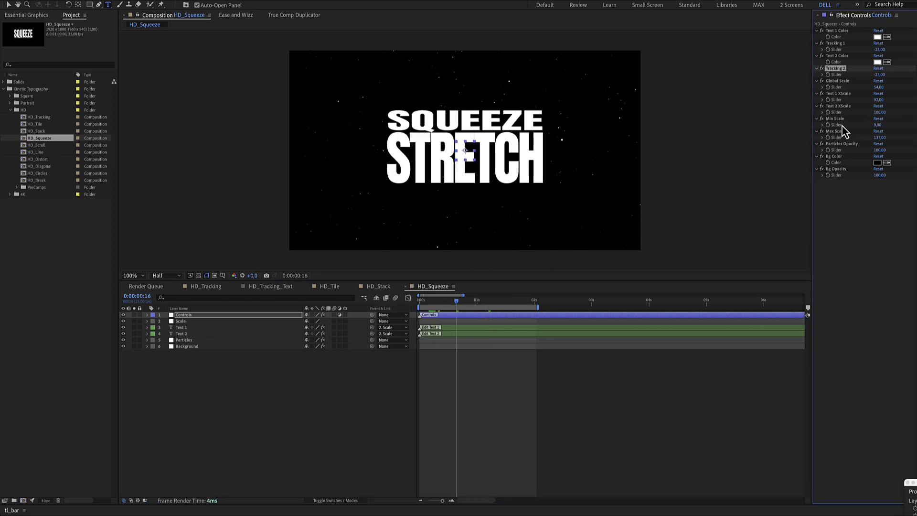
{"action": "left_click", "coordinate": [834, 119]}
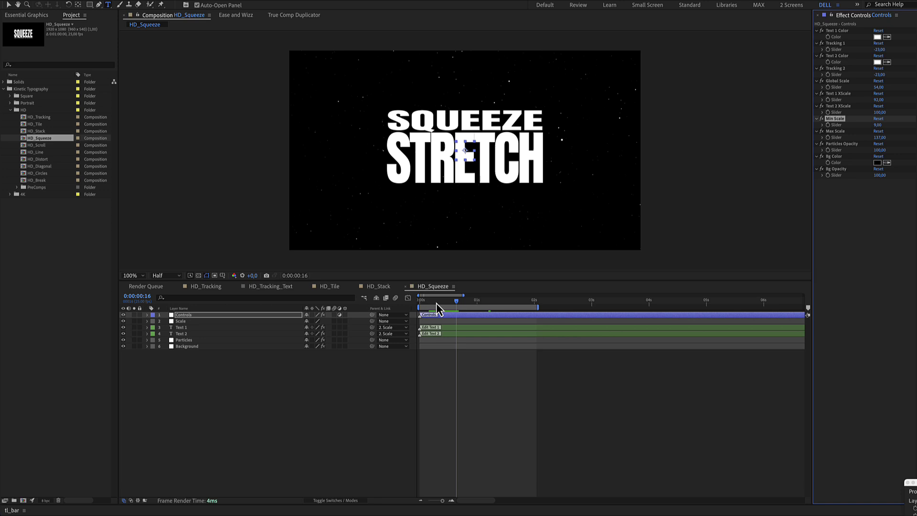
{"action": "left_click_drag", "start_coordinate": [437, 303], "coordinate": [522, 303]}
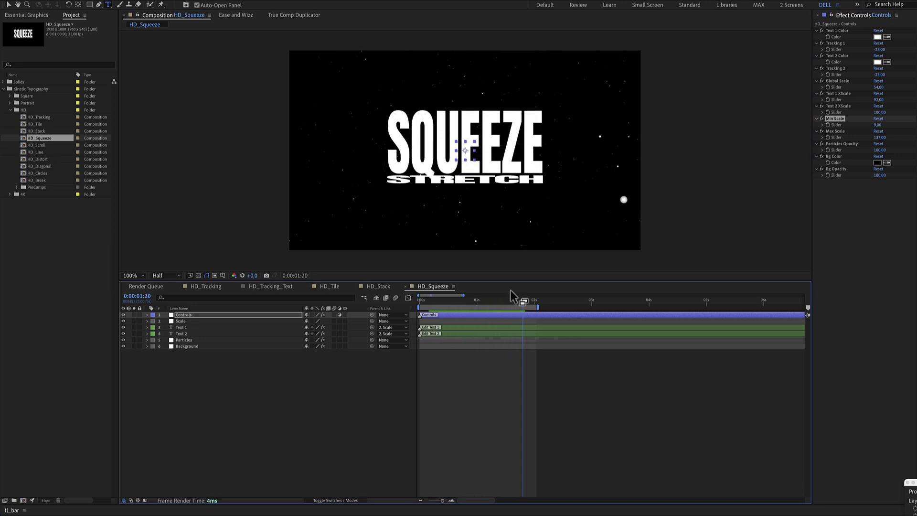
Try different Min Scale values, then dim Particles Opacity and restore it to 100.
{"action": "left_click_drag", "start_coordinate": [878, 125], "coordinate": [881, 143]}
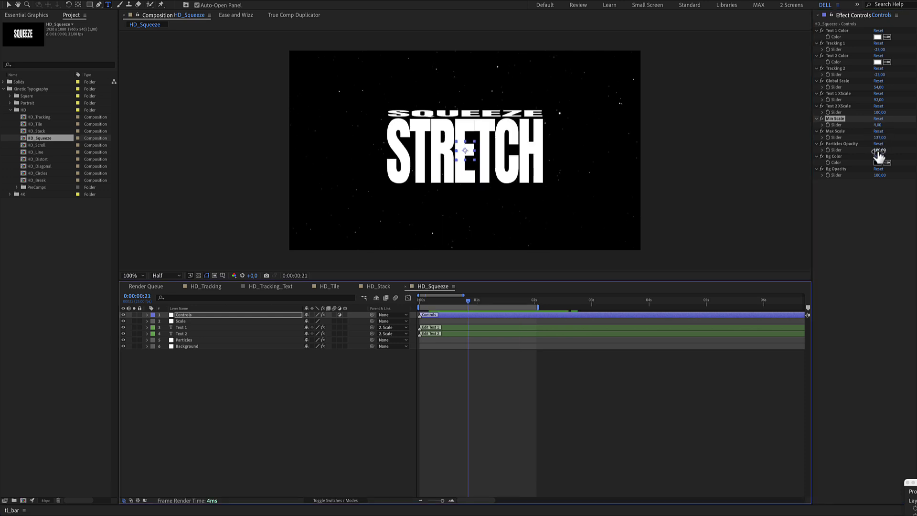
{"action": "mouse_move", "coordinate": [879, 151]}
{"action": "left_mouse_down"}
{"action": "mouse_move", "coordinate": [770, 155]}
{"action": "mouse_move", "coordinate": [880, 151]}
{"action": "left_mouse_up"}
{"action": "key", "text": "Up"}
{"action": "key", "text": "Up"}
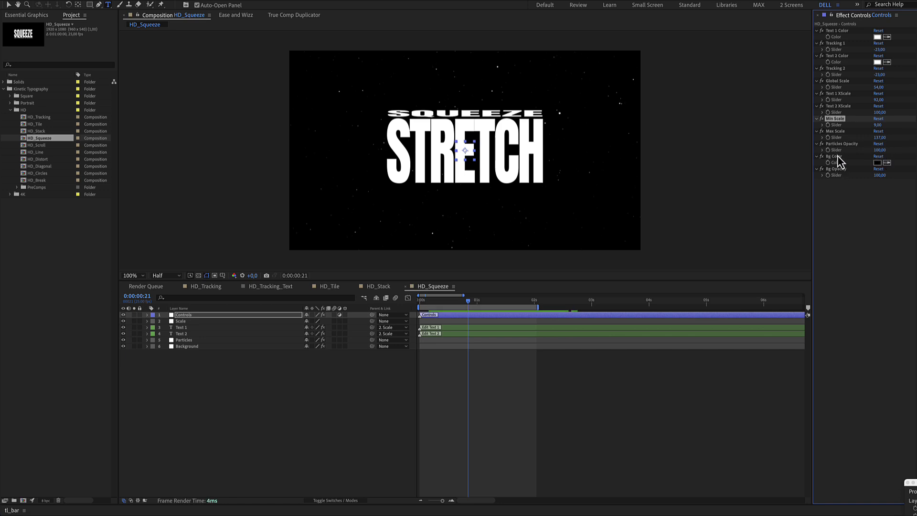
Open HD_Scroll and preview its scroll animation to 0:00:01:23.
{"action": "left_click", "coordinate": [38, 145]}
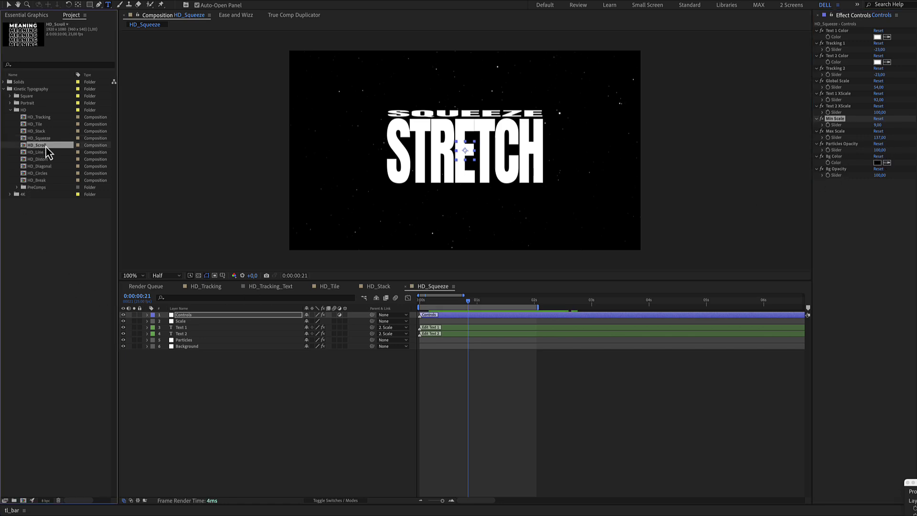
{"action": "double_click", "coordinate": [47, 146]}
{"action": "left_click_drag", "start_coordinate": [476, 302], "coordinate": [576, 311]}
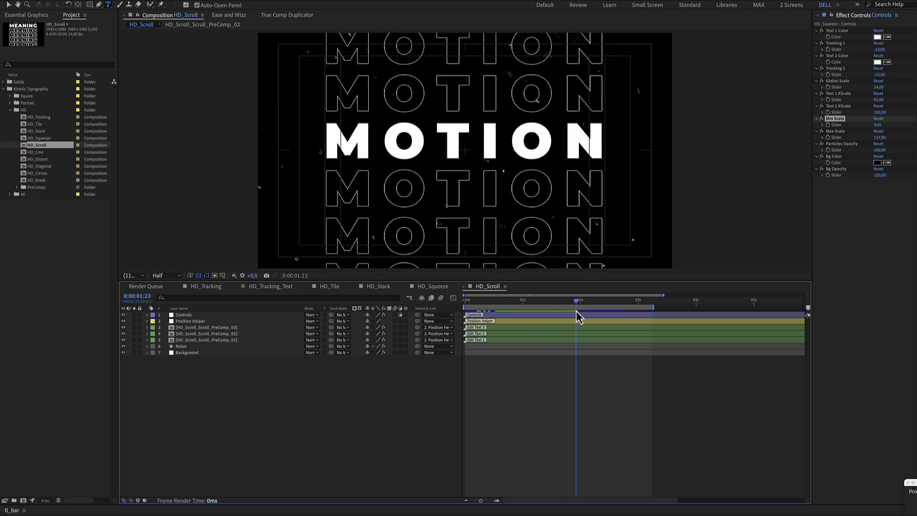
Open the first scroll precomp, inspect its Top 1 and Bottom 1 text layers, then close it.
{"action": "left_click", "coordinate": [508, 339]}
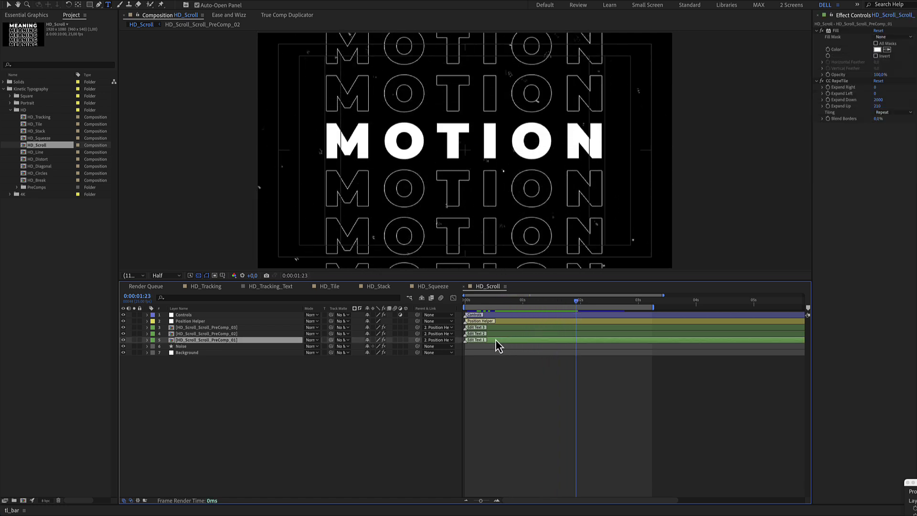
{"action": "double_click", "coordinate": [496, 340]}
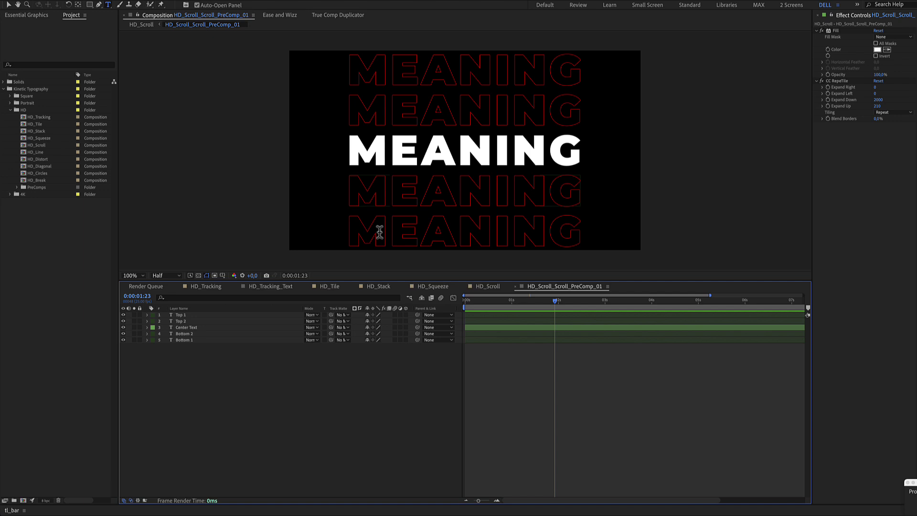
{"action": "left_click", "coordinate": [200, 315]}
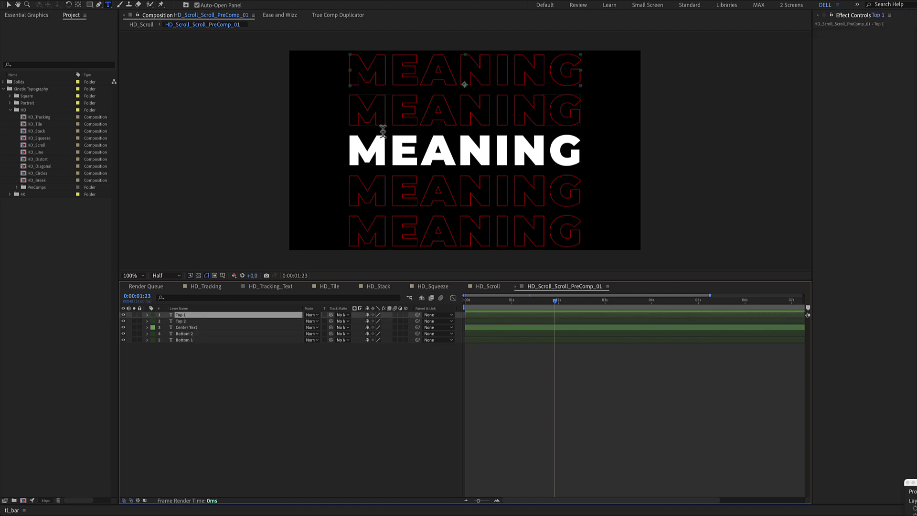
{"action": "left_click", "coordinate": [372, 233]}
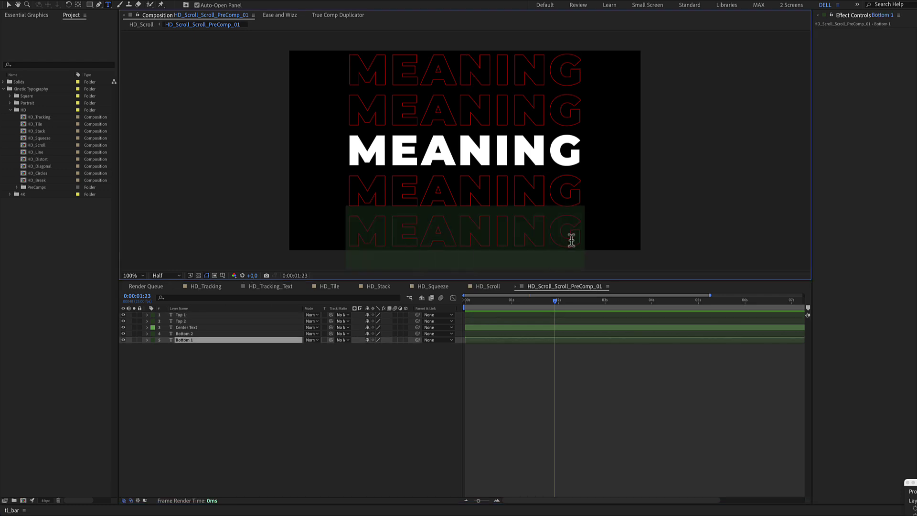
{"action": "left_click", "coordinate": [516, 287]}
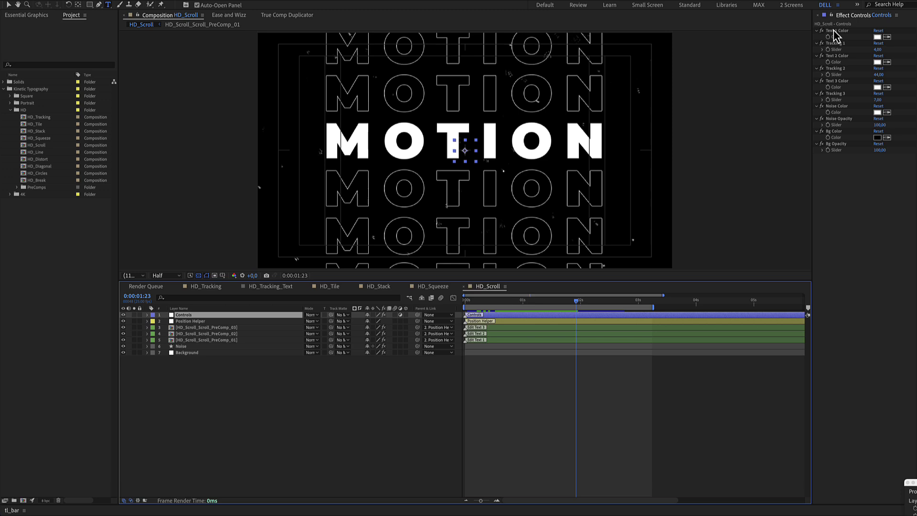
Select Tracking 1, advance to 0:00:01:02, and turn off the Title/Action Safe guides.
{"action": "left_click", "coordinate": [880, 50]}
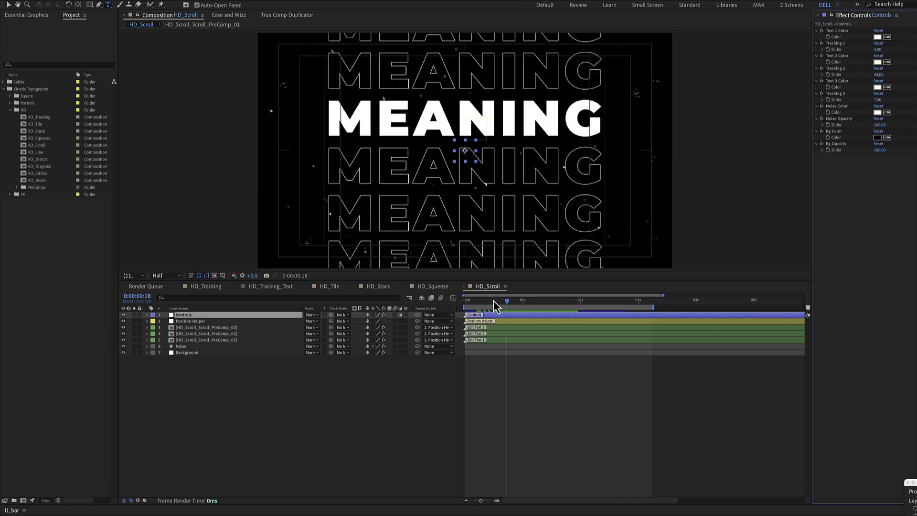
{"action": "left_click_drag", "start_coordinate": [494, 305], "coordinate": [527, 306]}
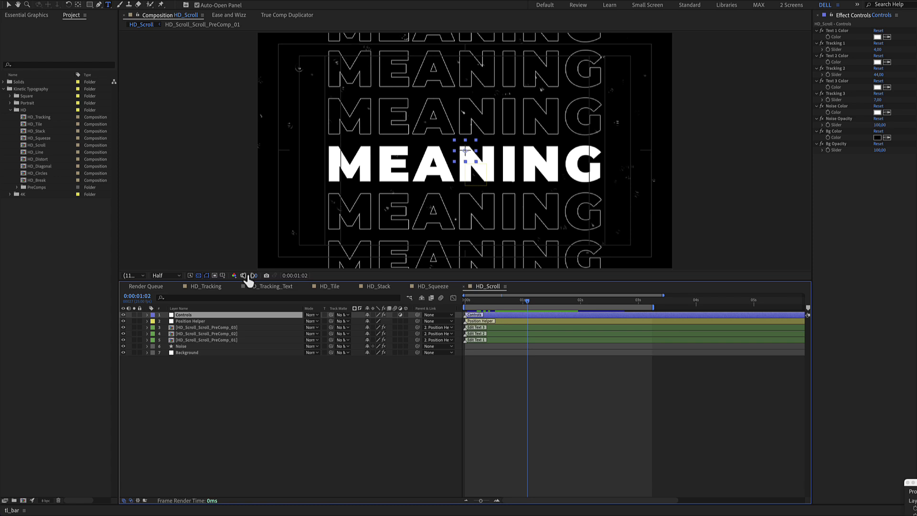
{"action": "left_click", "coordinate": [222, 276]}
{"action": "left_click", "coordinate": [241, 283]}
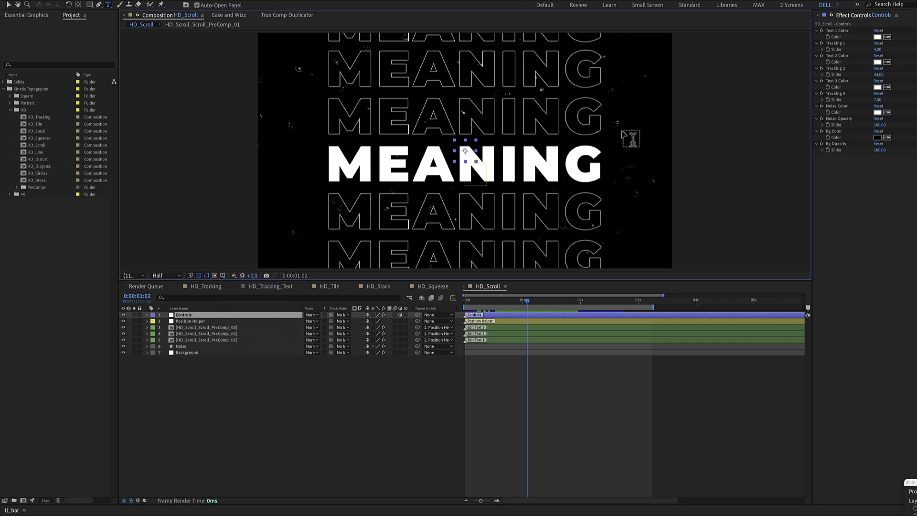
{"action": "left_click", "coordinate": [865, 111]}
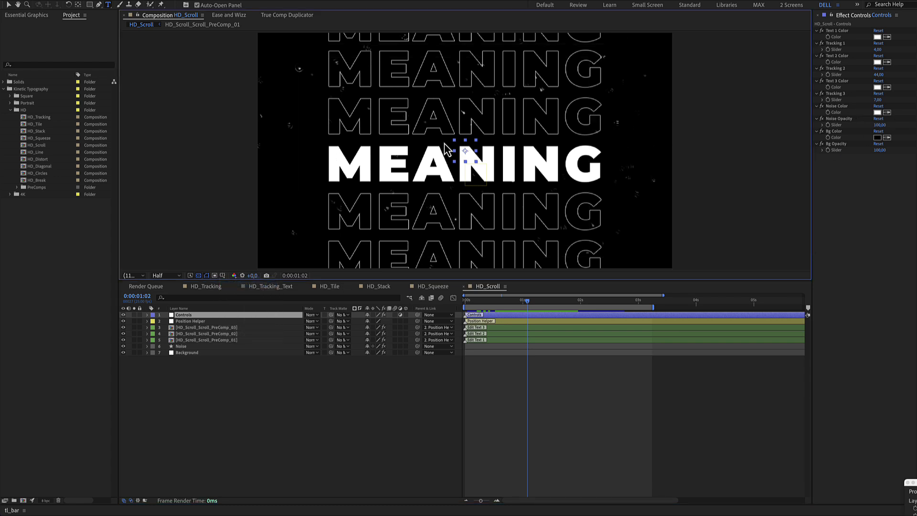
Open HD_Line, preview to 0:00:01:09, and try Text Line Spacing 0 before undoing back to 9.
{"action": "double_click", "coordinate": [37, 153]}
{"action": "left_click_drag", "start_coordinate": [390, 304], "coordinate": [413, 303]}
{"action": "left_click", "coordinate": [419, 322]}
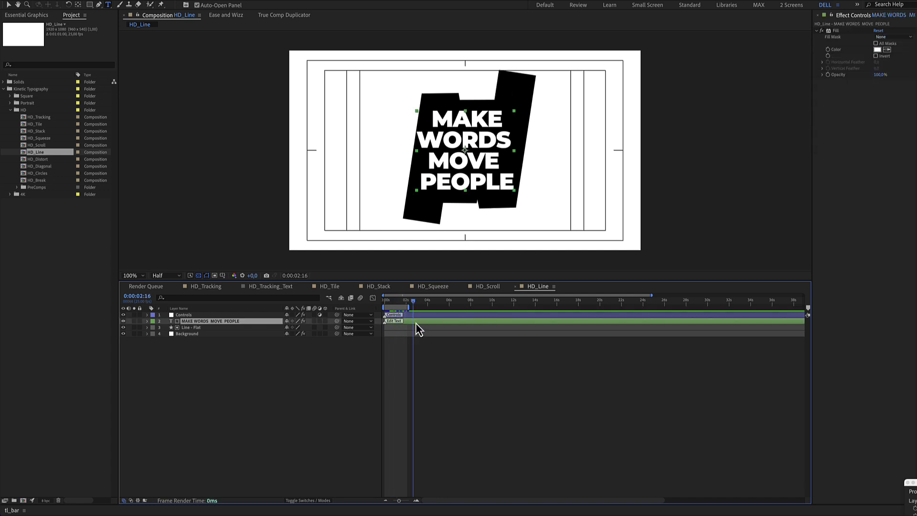
{"action": "left_click", "coordinate": [412, 315]}
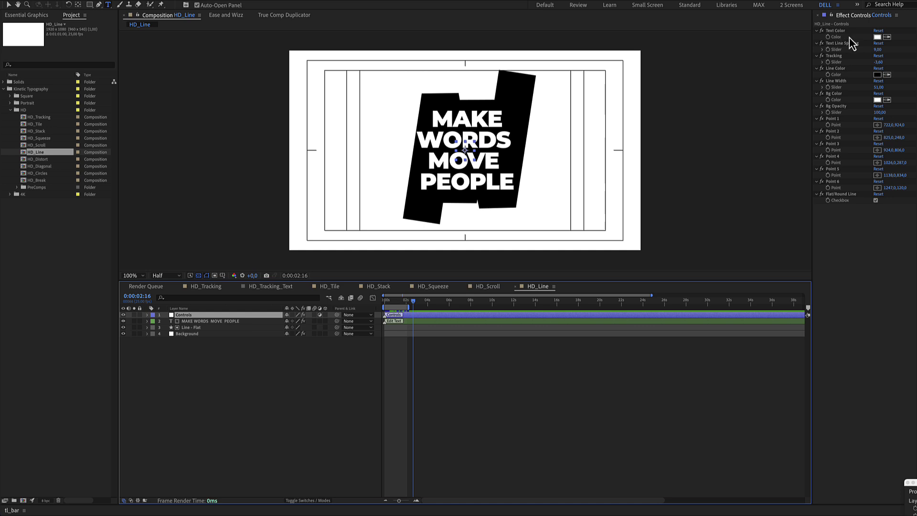
{"action": "left_click_drag", "start_coordinate": [878, 50], "coordinate": [877, 53]}
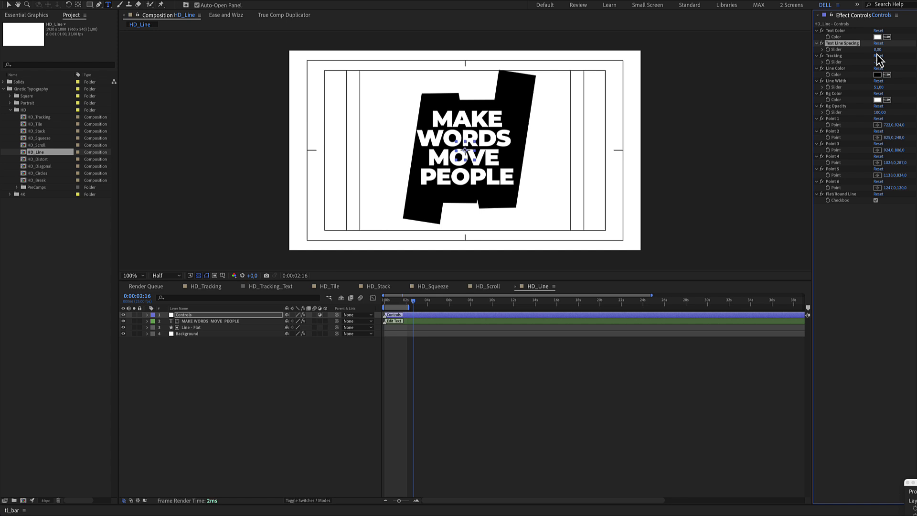
{"action": "key", "text": "ctrl+z"}
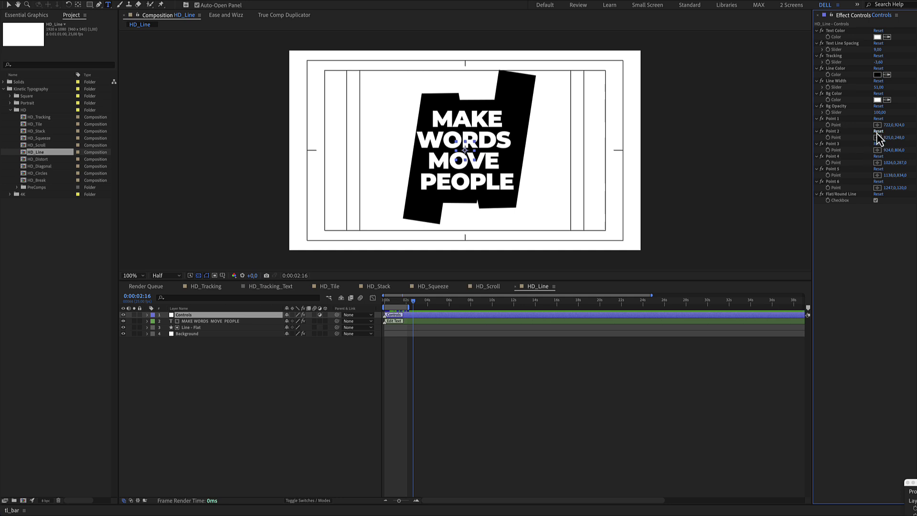
Nudge Point 6 of the line and toggle Flat/Round Line to compare the line ends.
{"action": "left_click_drag", "start_coordinate": [893, 188], "coordinate": [892, 187]}
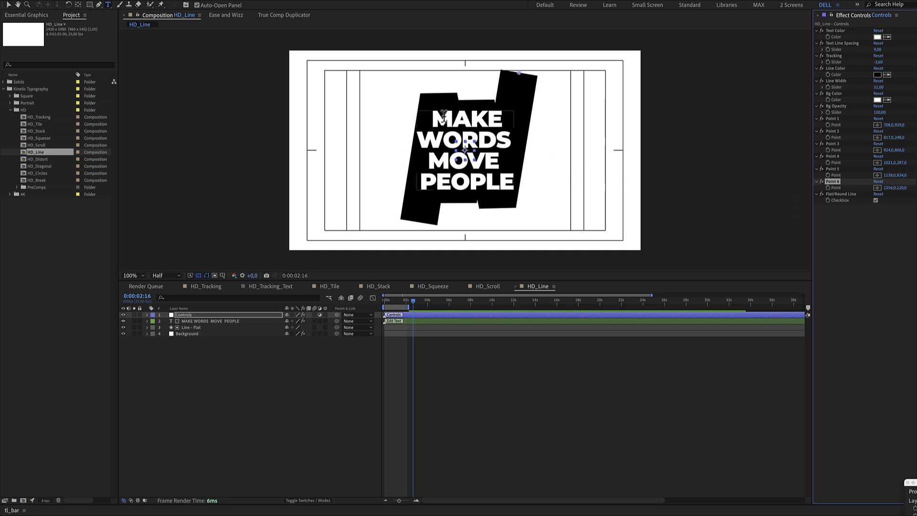
{"action": "left_click", "coordinate": [876, 200]}
{"action": "left_click", "coordinate": [875, 200]}
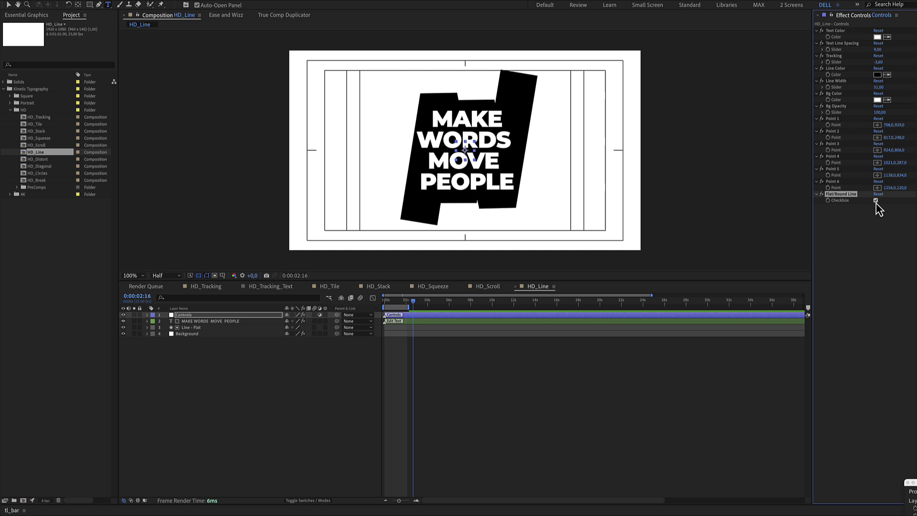
{"action": "left_click", "coordinate": [876, 200]}
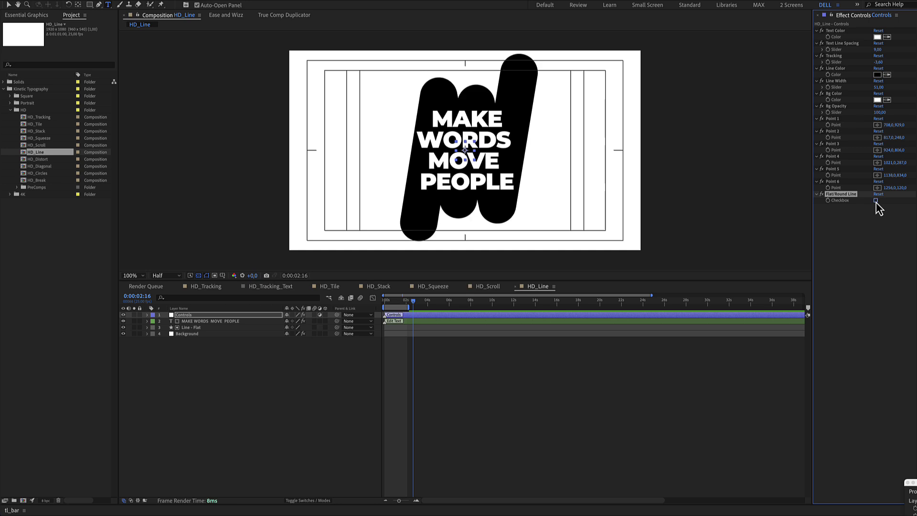
{"action": "left_click", "coordinate": [876, 201]}
Open HD_Distort, preview it, and compare the HD_Distort_Text and Controls layers' effects.
{"action": "double_click", "coordinate": [39, 165]}
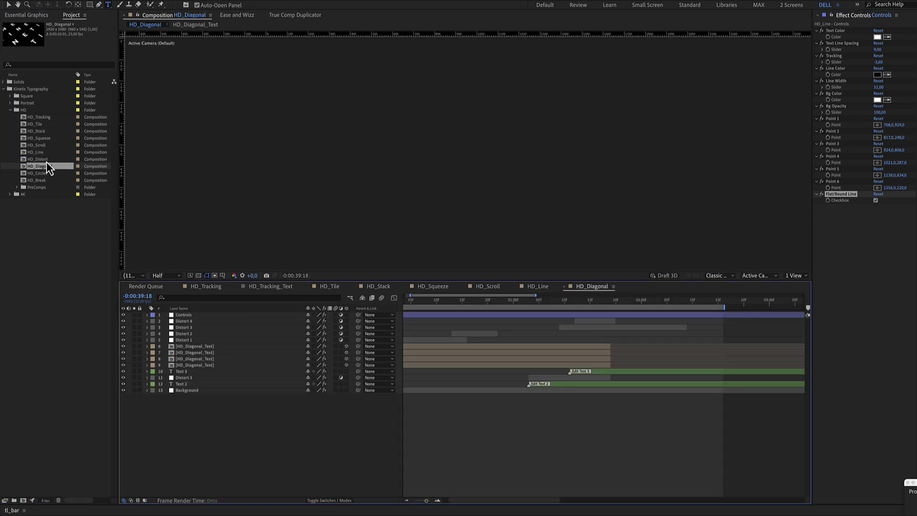
{"action": "double_click", "coordinate": [45, 159]}
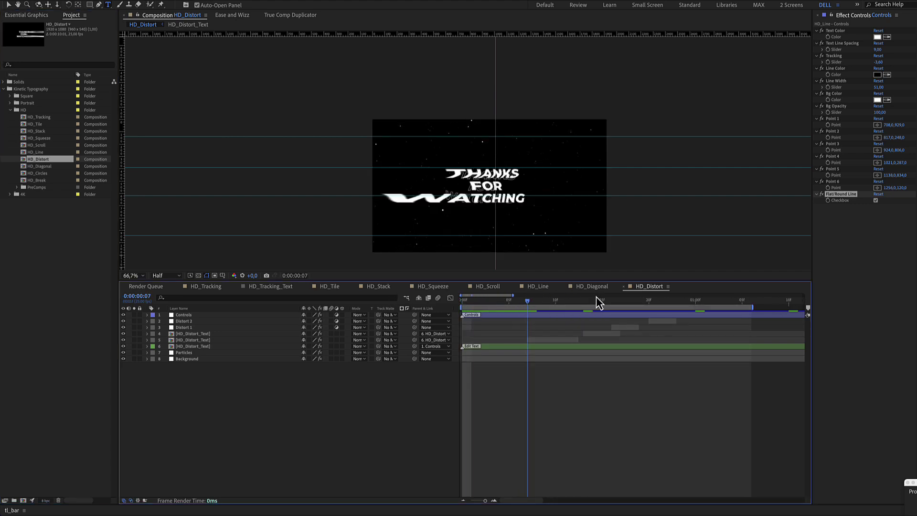
{"action": "left_click", "coordinate": [488, 310]}
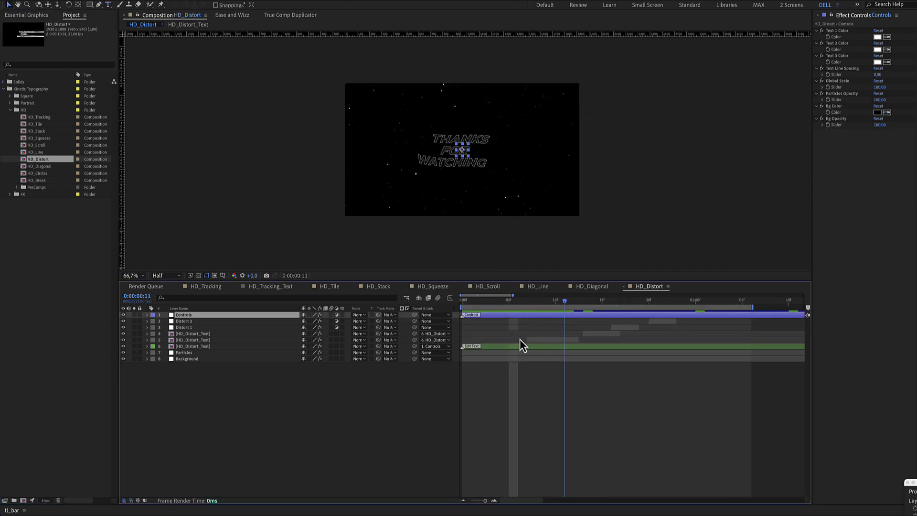
{"action": "key", "text": "shift+/"}
{"action": "left_click", "coordinate": [506, 347]}
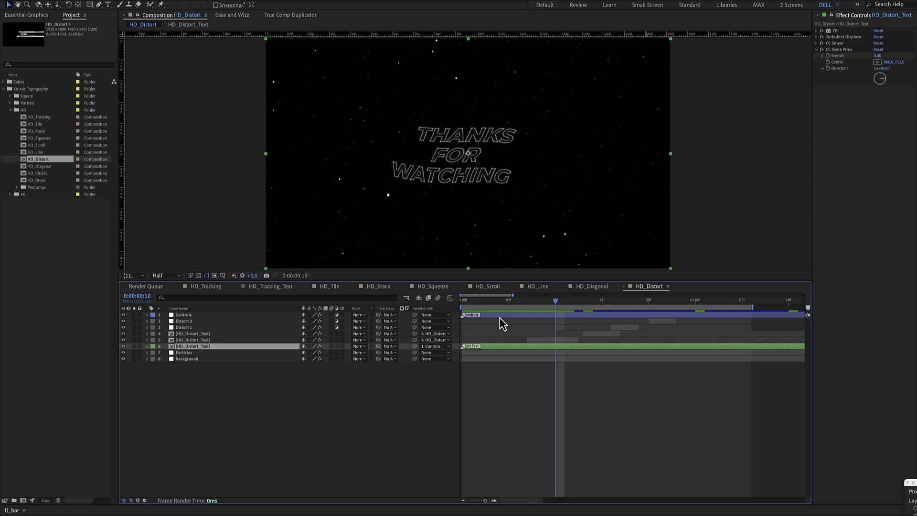
{"action": "left_click", "coordinate": [500, 316]}
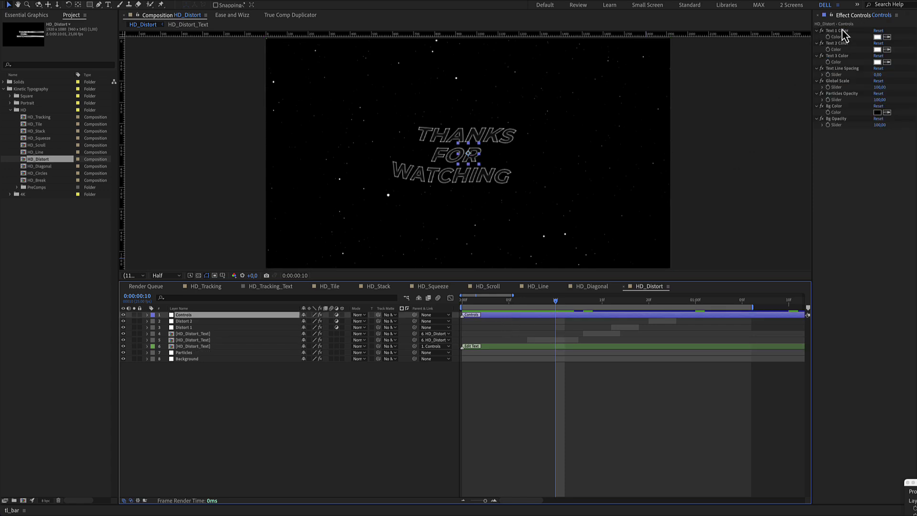
Test Text Line Spacing and Particles Opacity without keeping changes, then reopen HD_Diagonal.
{"action": "left_click", "coordinate": [843, 69]}
{"action": "left_click_drag", "start_coordinate": [877, 75], "coordinate": [879, 86]}
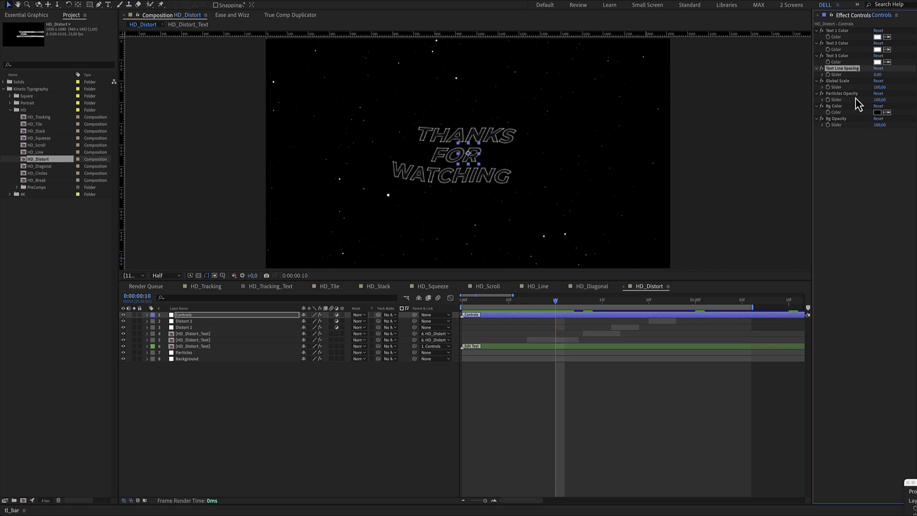
{"action": "left_click_drag", "start_coordinate": [881, 100], "coordinate": [861, 100]}
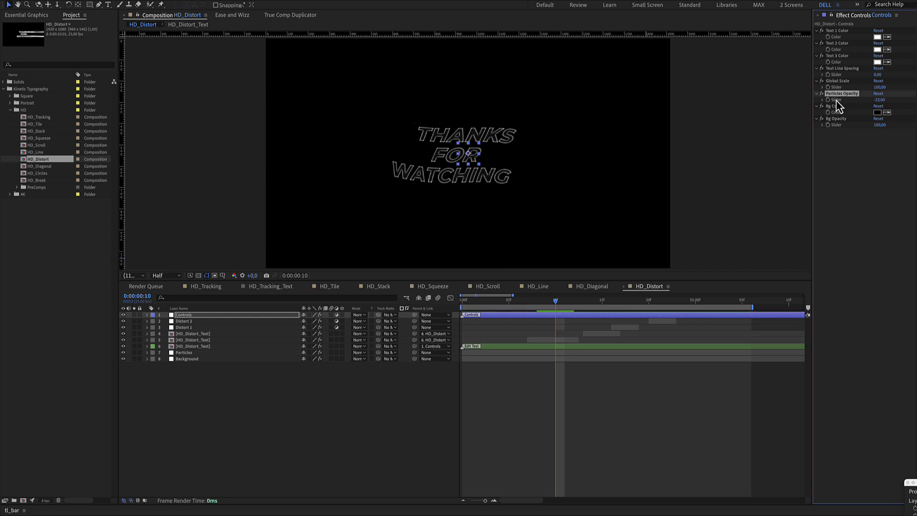
{"action": "key", "text": "ctrl+z"}
{"action": "double_click", "coordinate": [38, 167]}
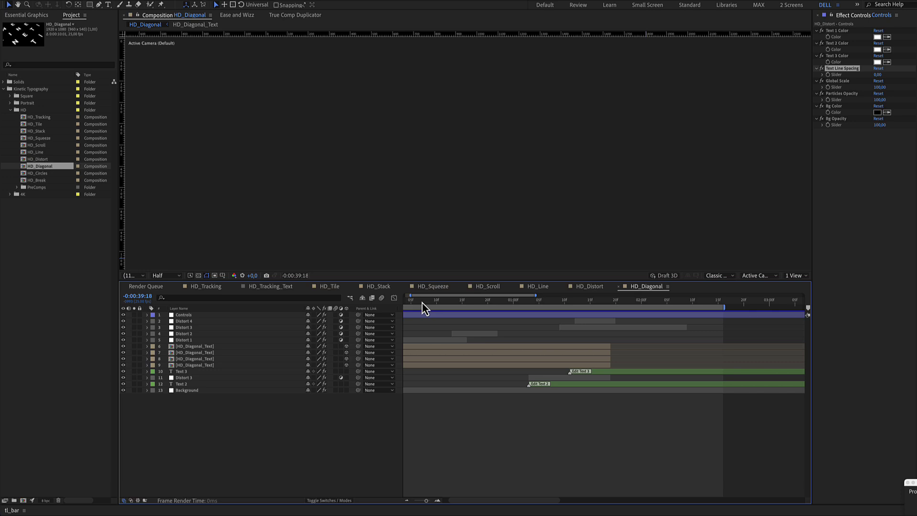
Zoom the HD_Diagonal timeline out, select Controls, and move to 0:00:02:03 where KINETIC TYPOGRAPHY completes.
{"action": "left_click_drag", "start_coordinate": [422, 301], "coordinate": [625, 317]}
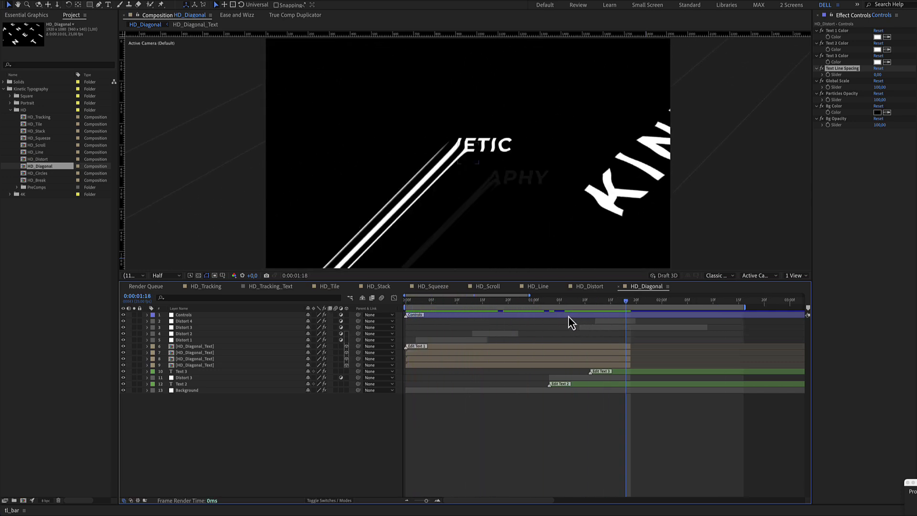
{"action": "key", "text": "minus"}
{"action": "key", "text": "minus"}
{"action": "left_click", "coordinate": [493, 314]}
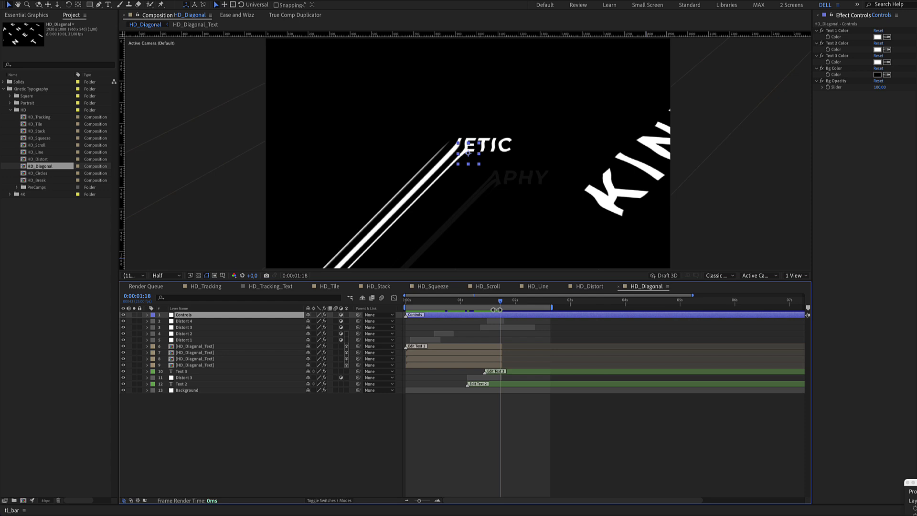
{"action": "left_click_drag", "start_coordinate": [496, 309], "coordinate": [523, 308]}
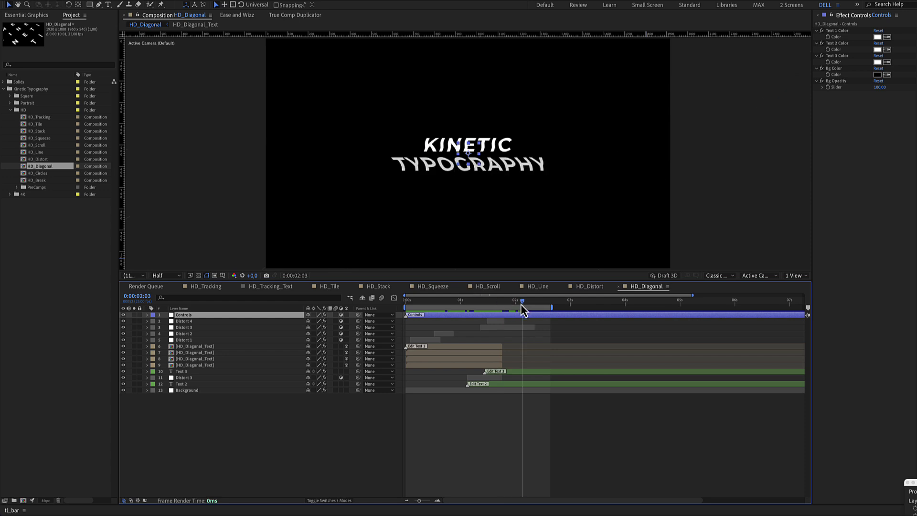
In HD_Circles_Text at 0:00:04:06, select part of the circular text with the Type tool, then close the precomp.
{"action": "double_click", "coordinate": [36, 174]}
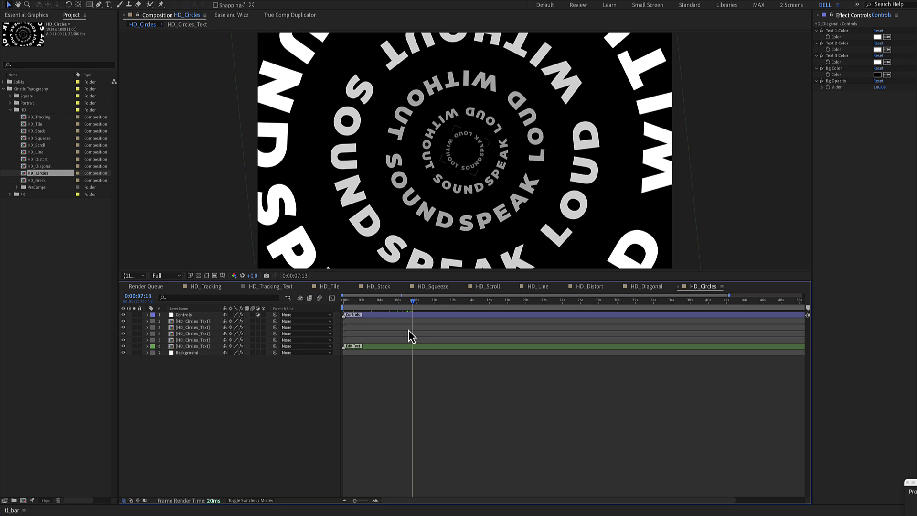
{"action": "double_click", "coordinate": [409, 348]}
{"action": "left_click_drag", "start_coordinate": [579, 301], "coordinate": [575, 305]}
{"action": "left_click", "coordinate": [574, 313]}
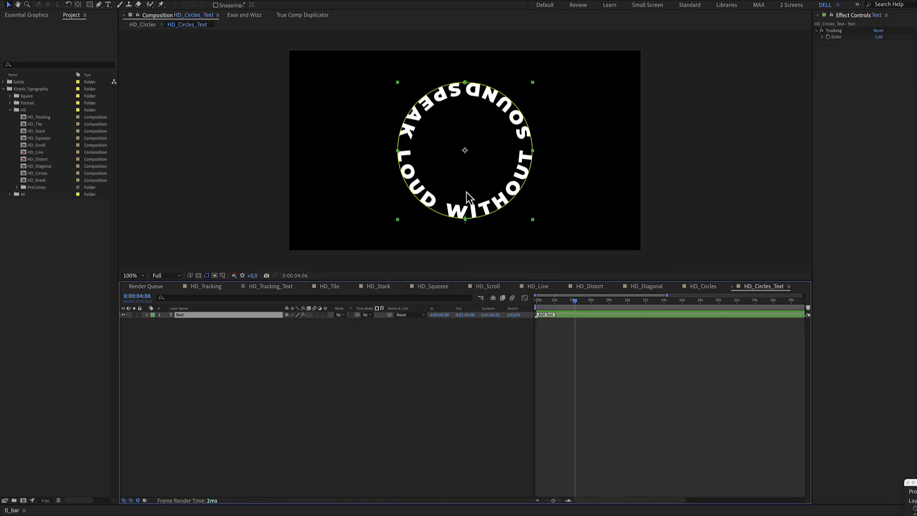
{"action": "left_click", "coordinate": [108, 4]}
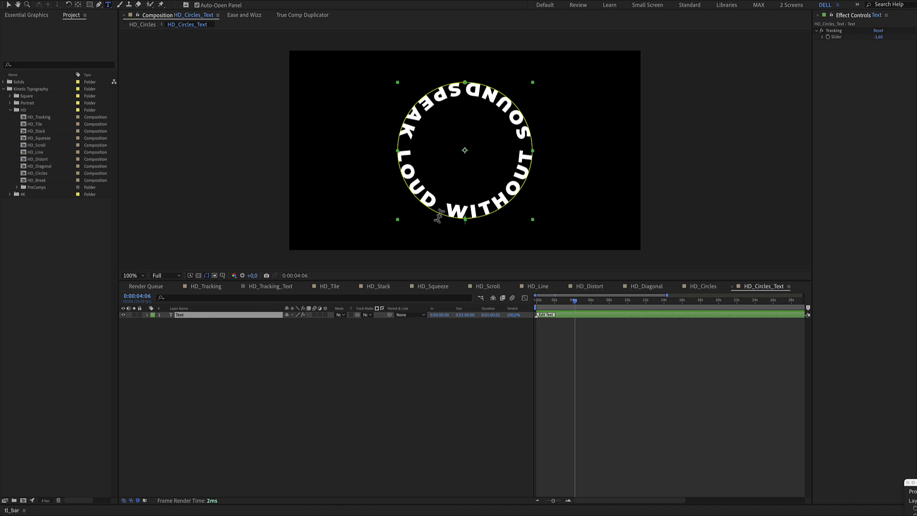
{"action": "left_click_drag", "start_coordinate": [443, 209], "coordinate": [432, 55]}
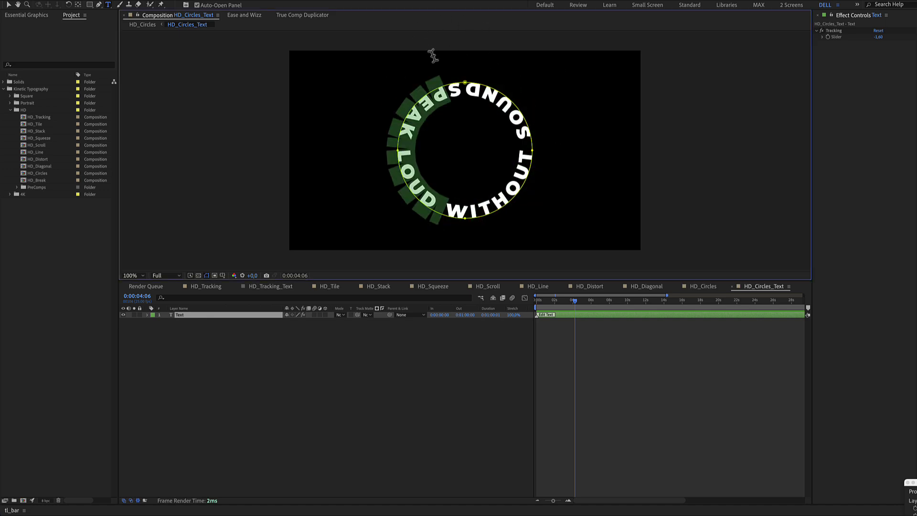
{"action": "left_click", "coordinate": [733, 288]}
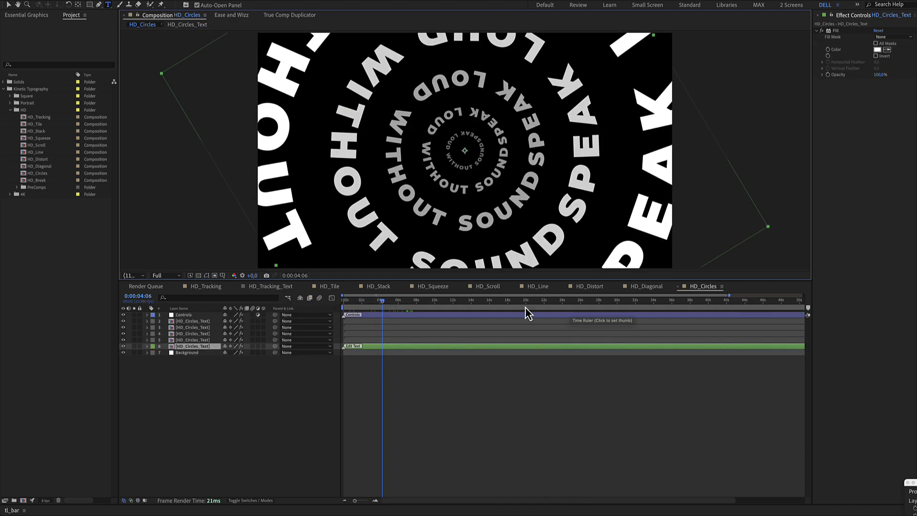
Scrub the Controls layer's Tracking and set Speed 1 to 35, then stop the preview.
{"action": "left_click", "coordinate": [440, 317]}
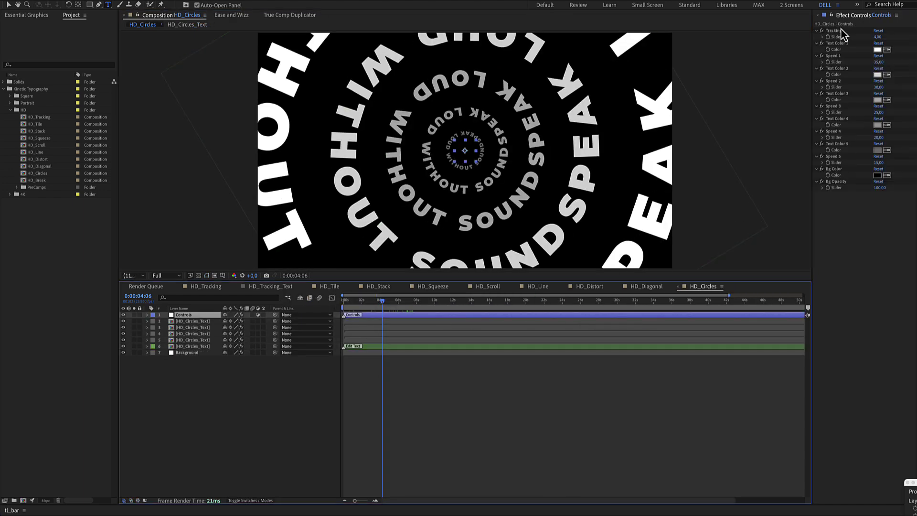
{"action": "left_click_drag", "start_coordinate": [877, 38], "coordinate": [876, 37]}
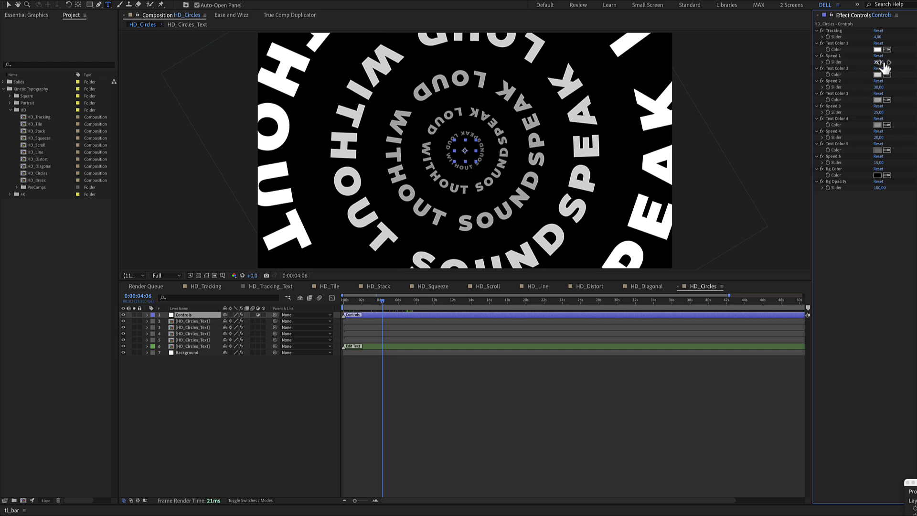
{"action": "left_click_drag", "start_coordinate": [881, 62], "coordinate": [882, 63]}
{"action": "left_click", "coordinate": [835, 82]}
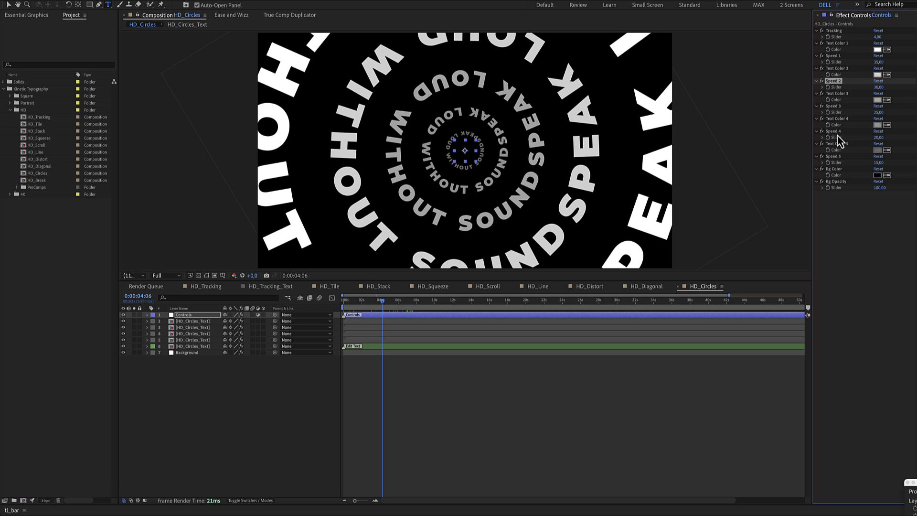
{"action": "left_click", "coordinate": [846, 155]}
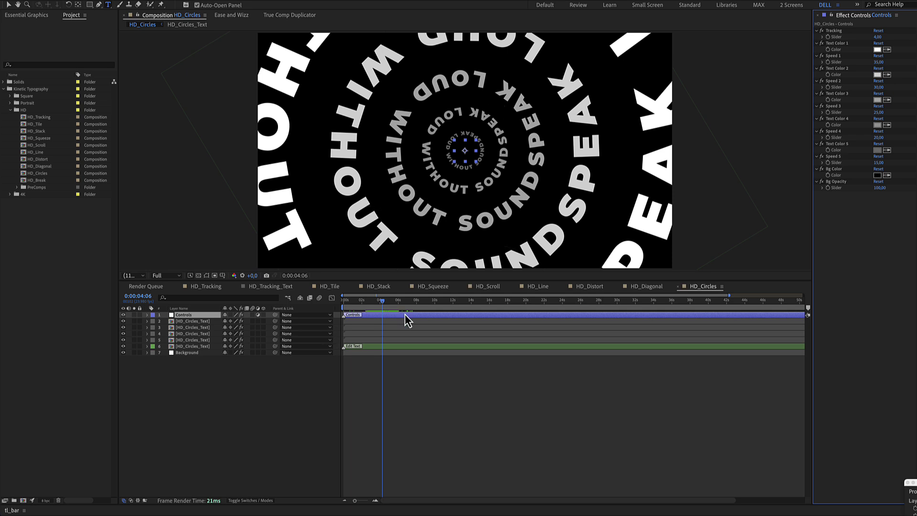
{"action": "key", "text": "space"}
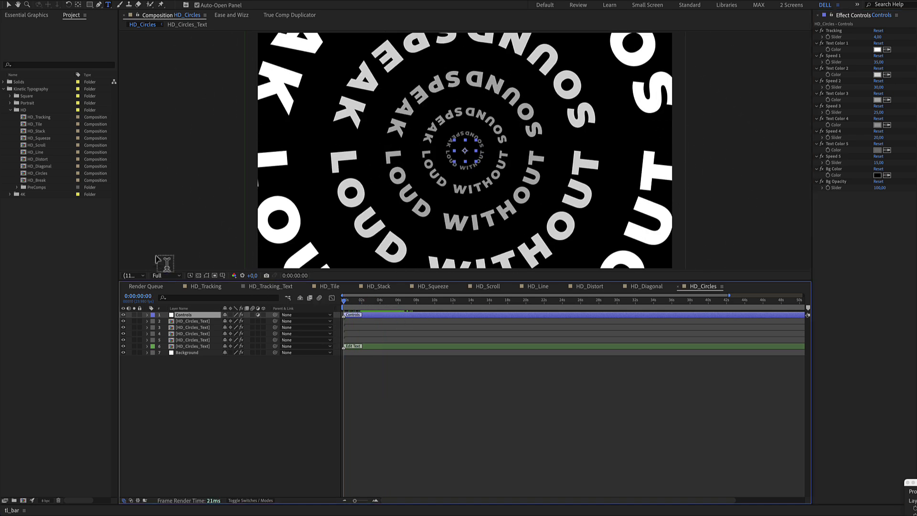
Open HD_Break, advance to the BREAK text, and view the Text and Controls layers' effects.
{"action": "double_click", "coordinate": [39, 181]}
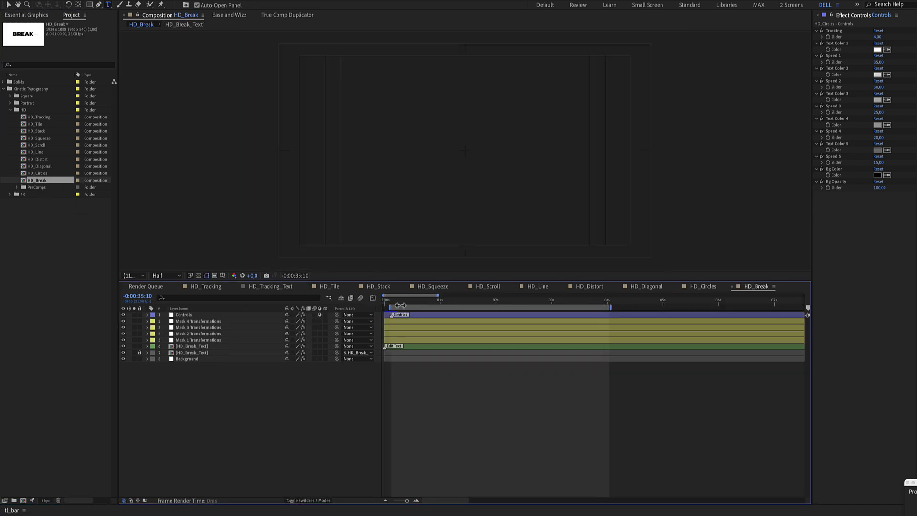
{"action": "mouse_move", "coordinate": [389, 305]}
{"action": "left_mouse_down"}
{"action": "mouse_move", "coordinate": [454, 308]}
{"action": "mouse_move", "coordinate": [397, 311]}
{"action": "left_mouse_up"}
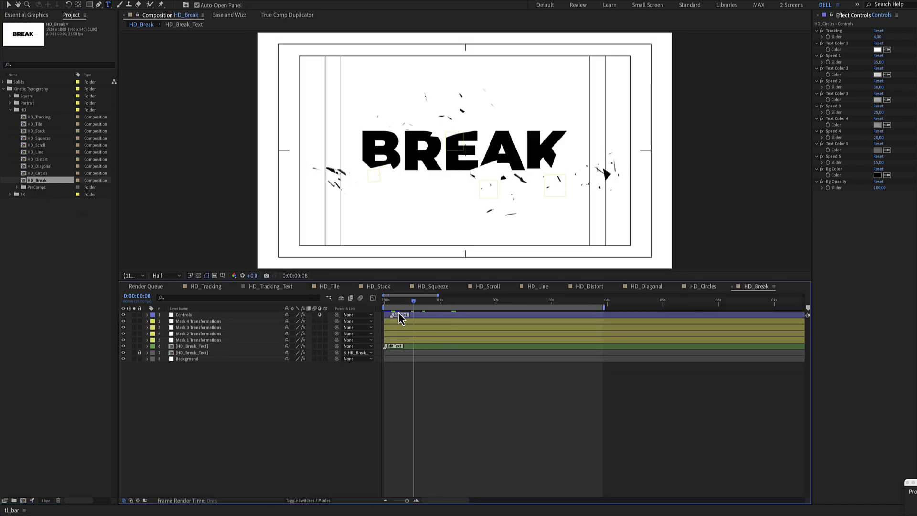
{"action": "left_click", "coordinate": [411, 348]}
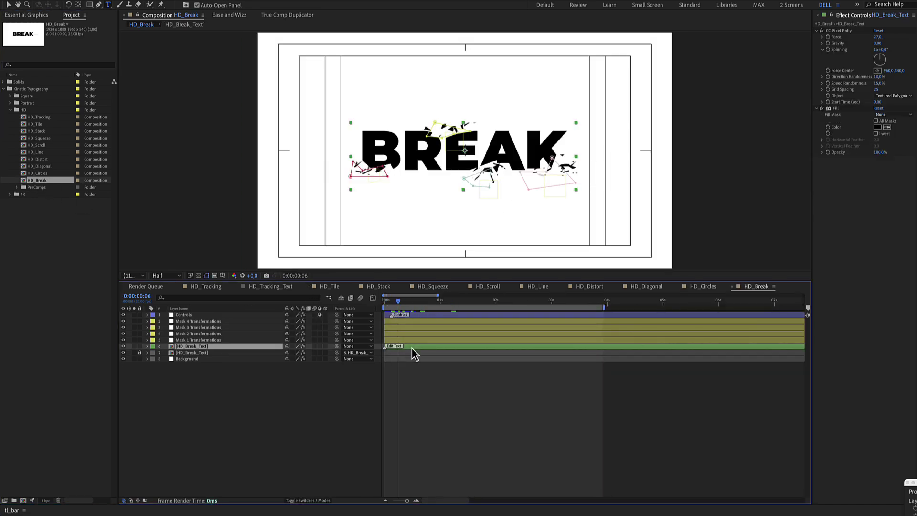
{"action": "left_click", "coordinate": [412, 316]}
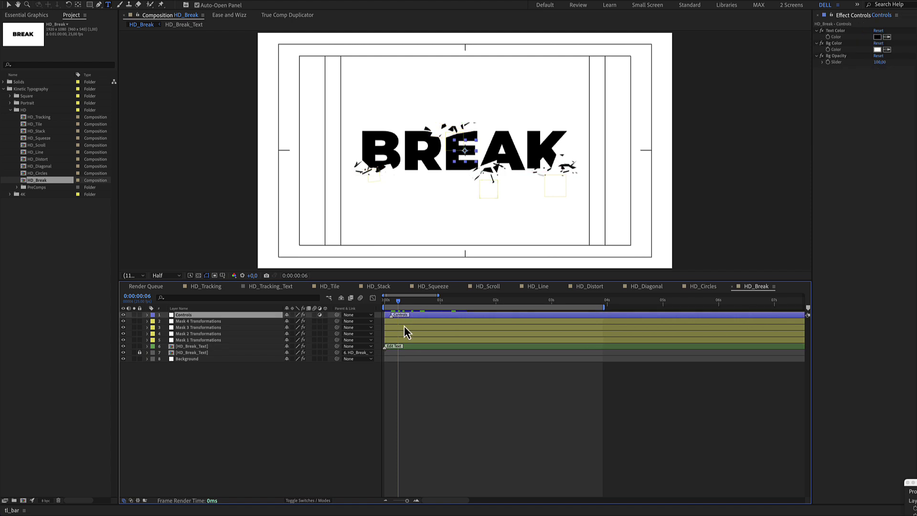
Review the Mask Transformations layers and set Mask 1 Transformations' X Offset to -60.
{"action": "left_click", "coordinate": [404, 322]}
{"action": "left_click", "coordinate": [405, 328]}
{"action": "left_click", "coordinate": [403, 333]}
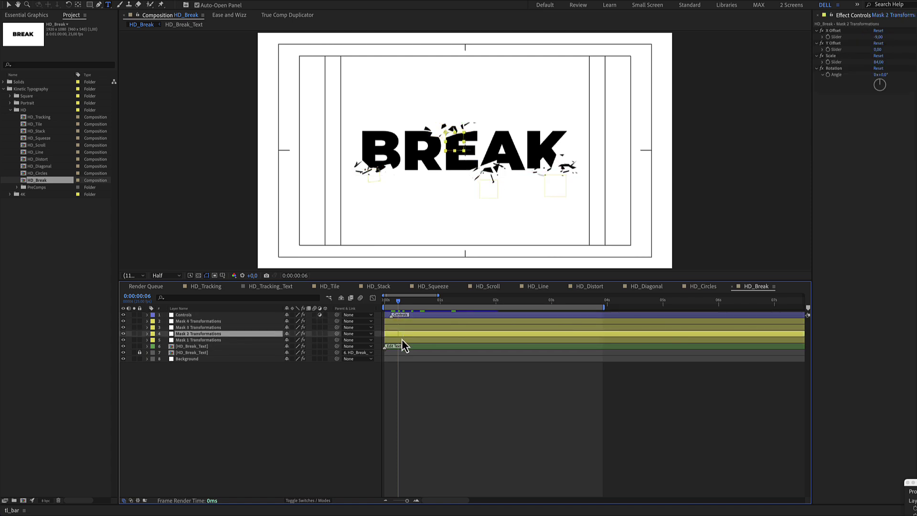
{"action": "left_click", "coordinate": [402, 339]}
{"action": "left_click", "coordinate": [399, 322]}
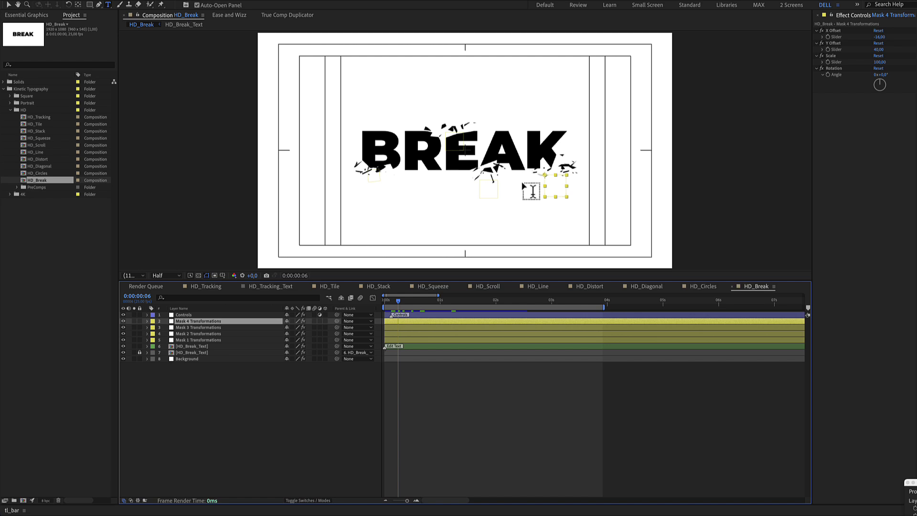
{"action": "left_click", "coordinate": [389, 343]}
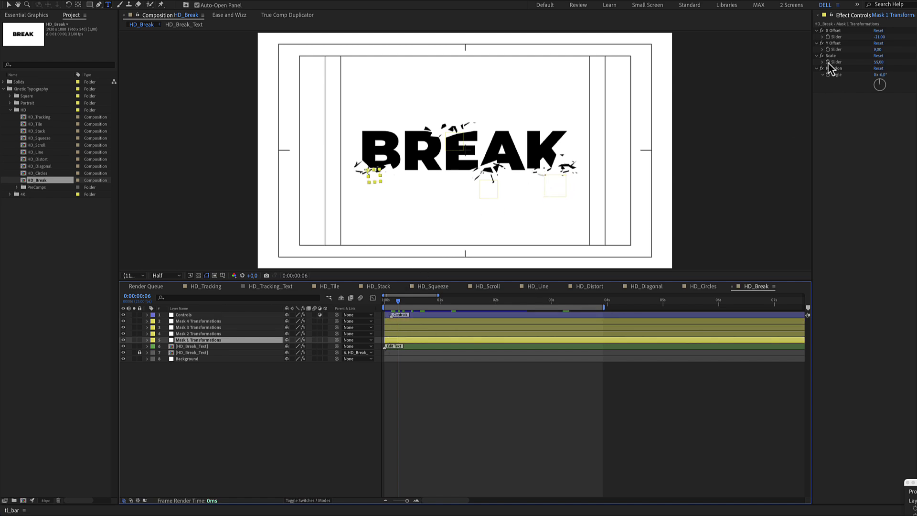
{"action": "left_click_drag", "start_coordinate": [878, 38], "coordinate": [867, 56]}
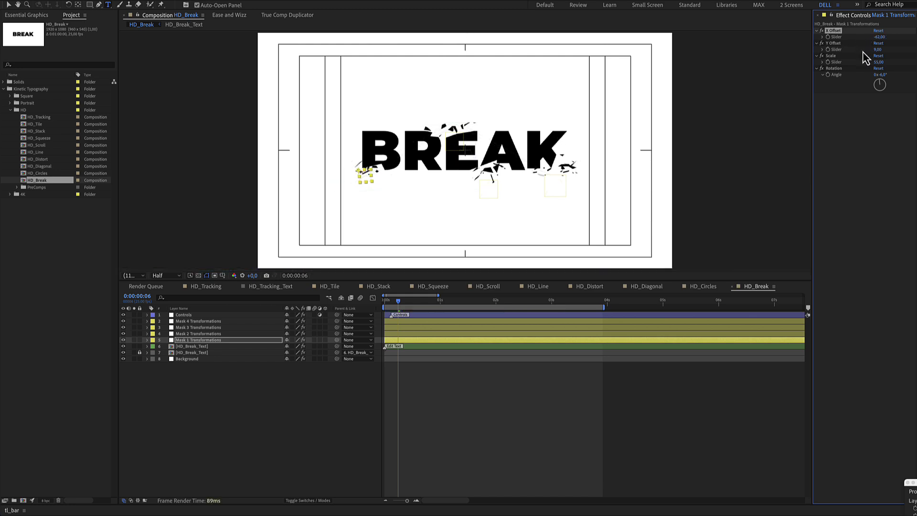